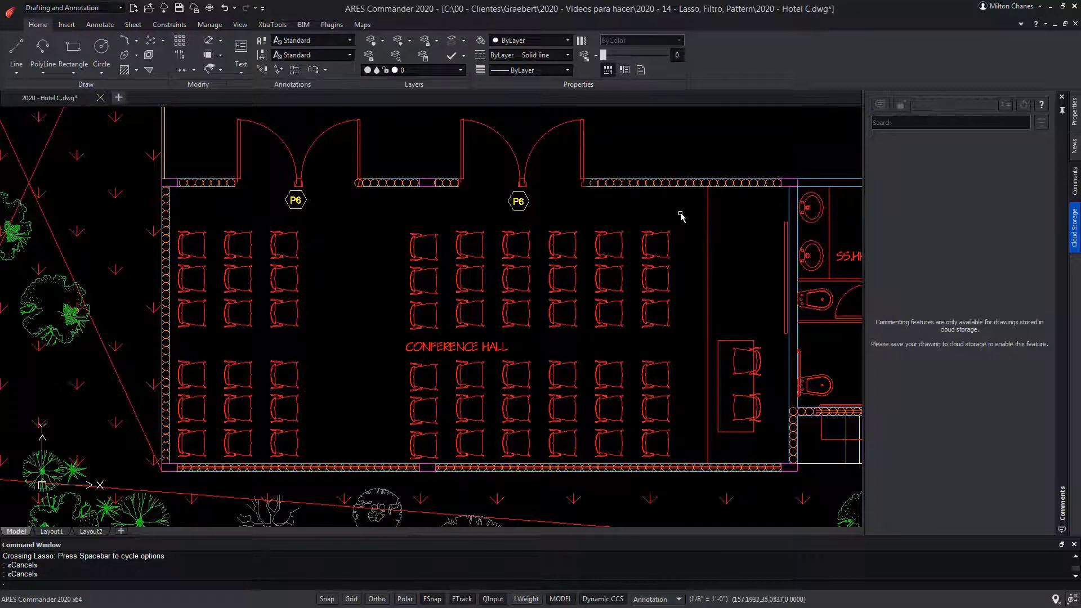
# Window-select six right-hand chairs, clear the selection, and abandon a second window.
pyautogui.click(682, 218)
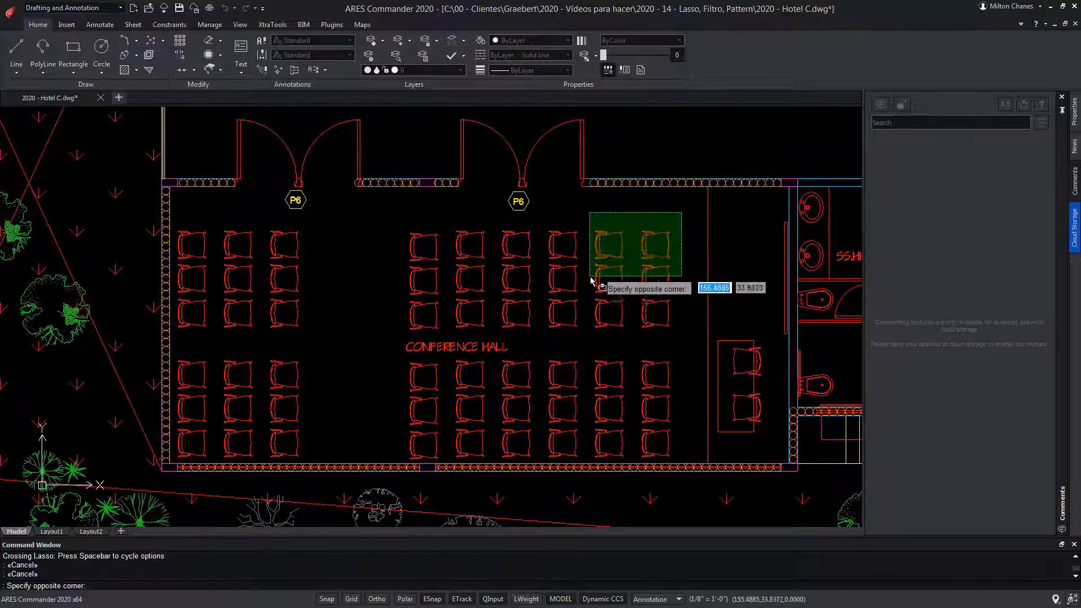
pyautogui.click(588, 316)
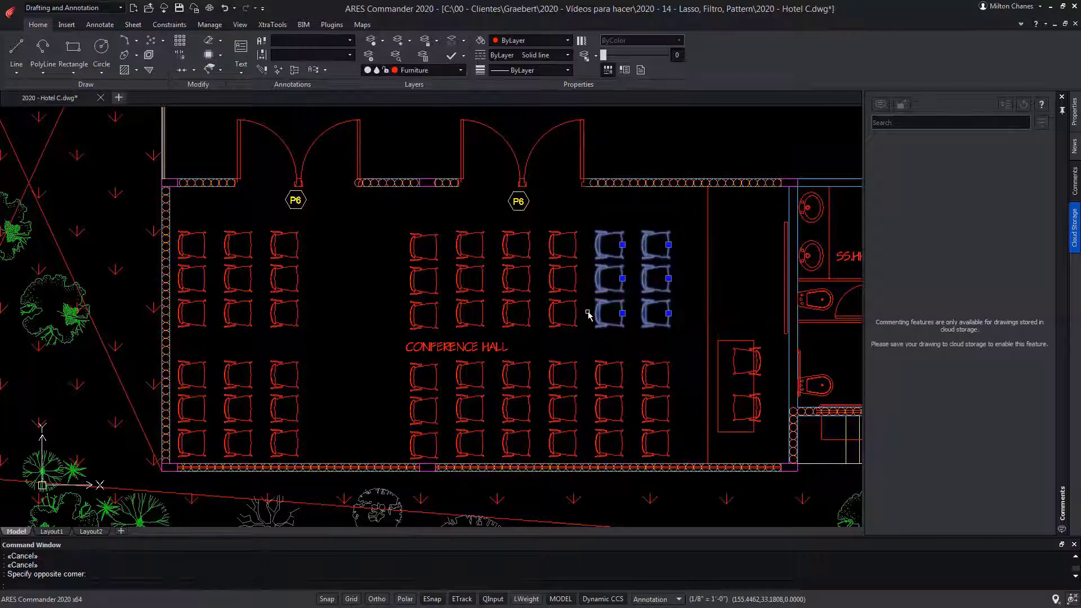
pyautogui.press('Escape')
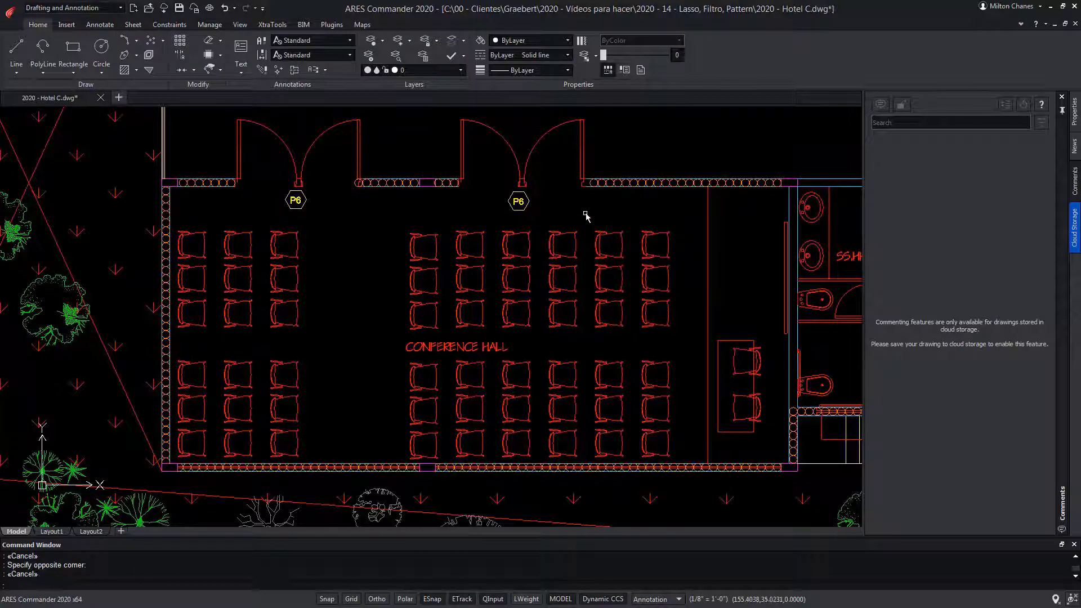
pyautogui.click(562, 208)
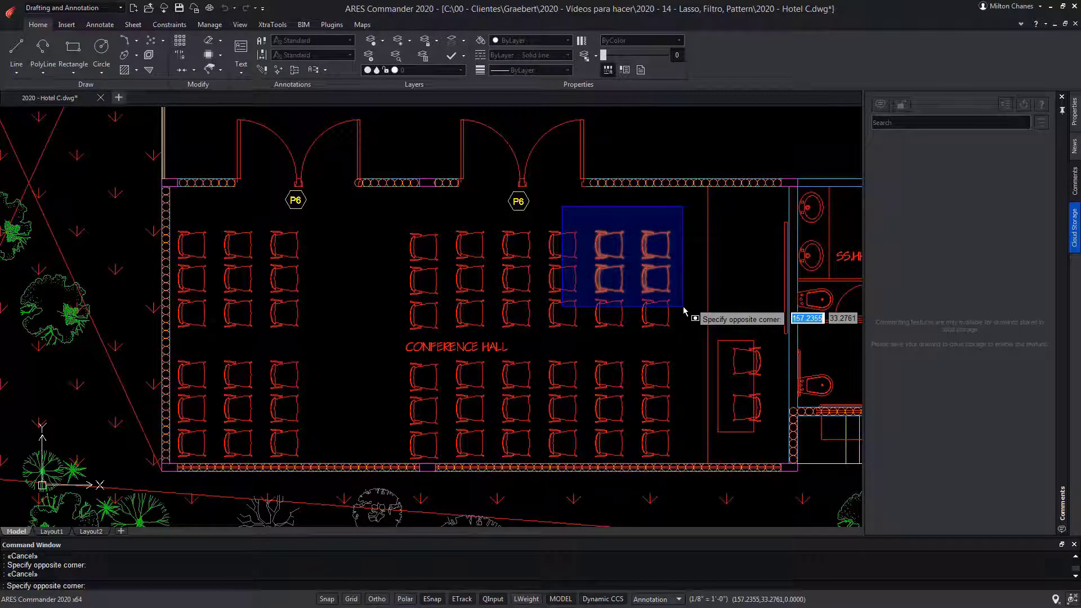
pyautogui.press('Escape')
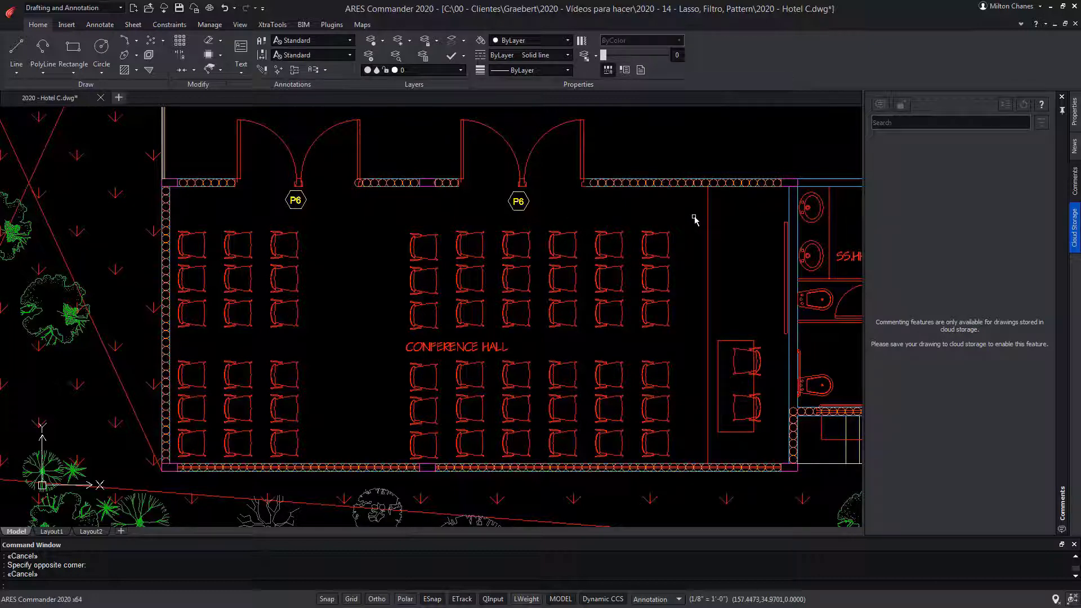
# Delete the twelve upper middle chairs caught by a crossing lasso.
pyautogui.moveTo(694, 219)
pyautogui.mouseDown()
pyautogui.moveTo(684, 326)
pyautogui.moveTo(660, 320)
pyautogui.moveTo(645, 270)
pyautogui.moveTo(596, 243)
pyautogui.moveTo(510, 251)
pyautogui.moveTo(473, 275)
pyautogui.moveTo(458, 333)
pyautogui.moveTo(406, 341)
pyautogui.moveTo(363, 284)
pyautogui.moveTo(396, 229)
pyautogui.mouseUp()
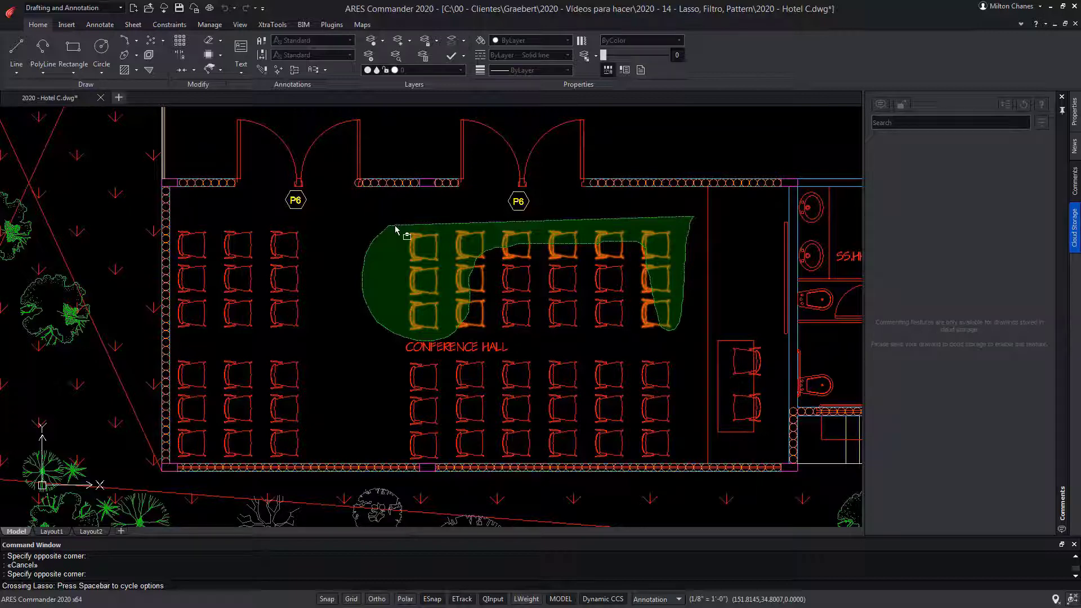
pyautogui.moveTo(395, 229); pyautogui.dragTo(395, 229)
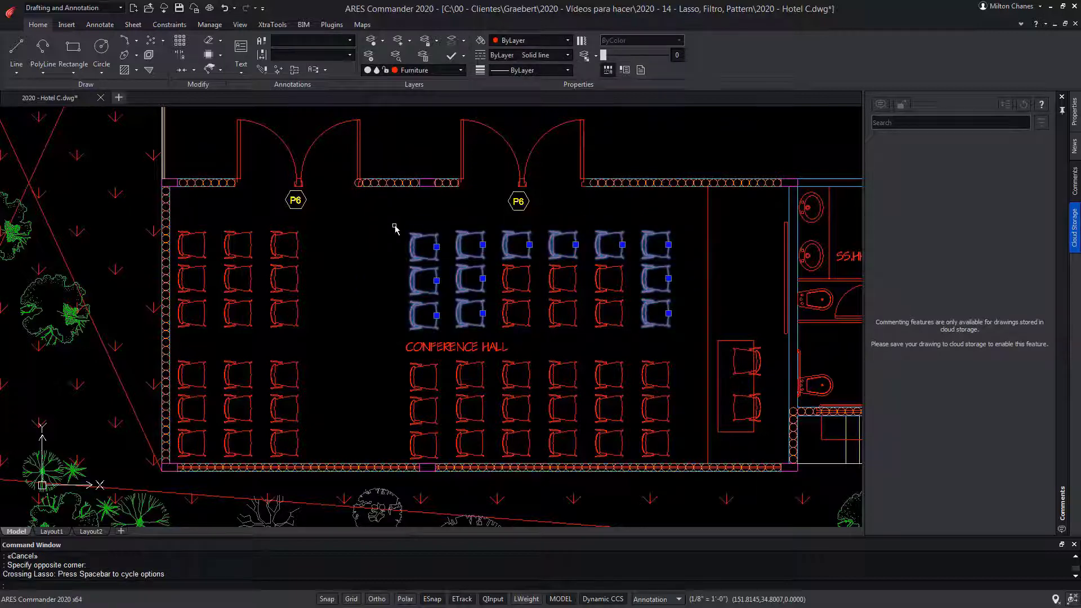
pyautogui.press('Delete')
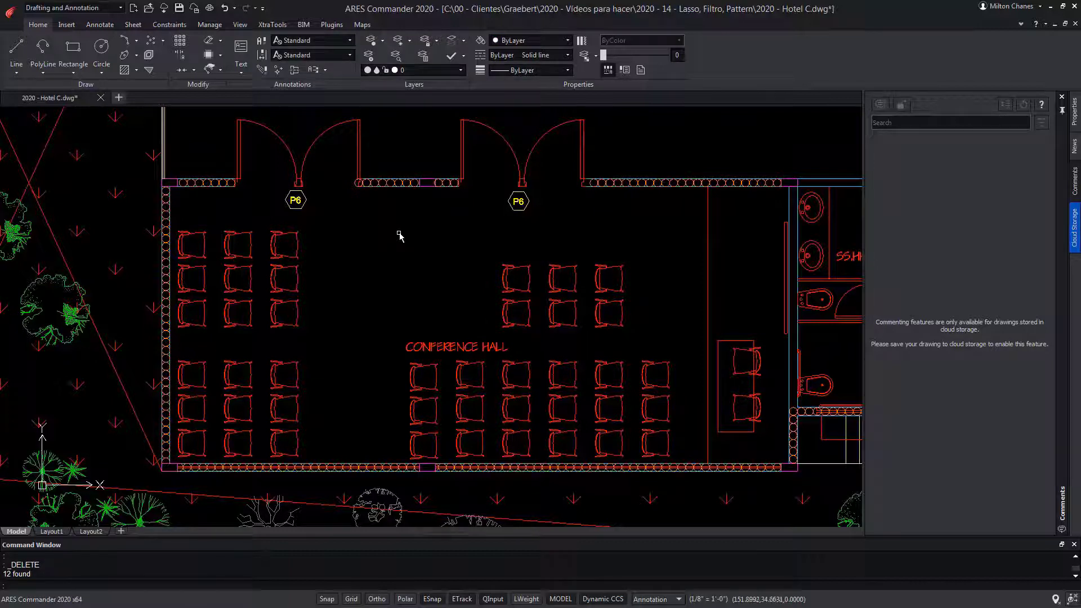
# Window-lasso a single upper chair, then clear the selection.
pyautogui.moveTo(405, 228)
pyautogui.mouseDown()
pyautogui.moveTo(629, 234)
pyautogui.moveTo(640, 268)
pyautogui.moveTo(634, 279)
pyautogui.moveTo(552, 276)
pyautogui.moveTo(517, 298)
pyautogui.moveTo(431, 284)
pyautogui.mouseUp()
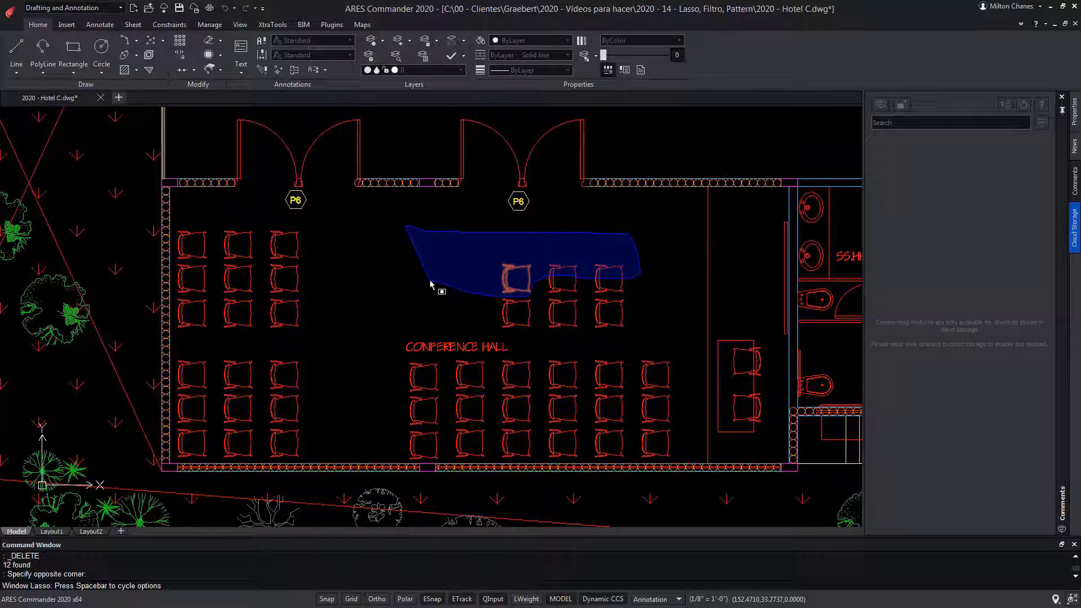
pyautogui.moveTo(430, 285); pyautogui.dragTo(430, 283)
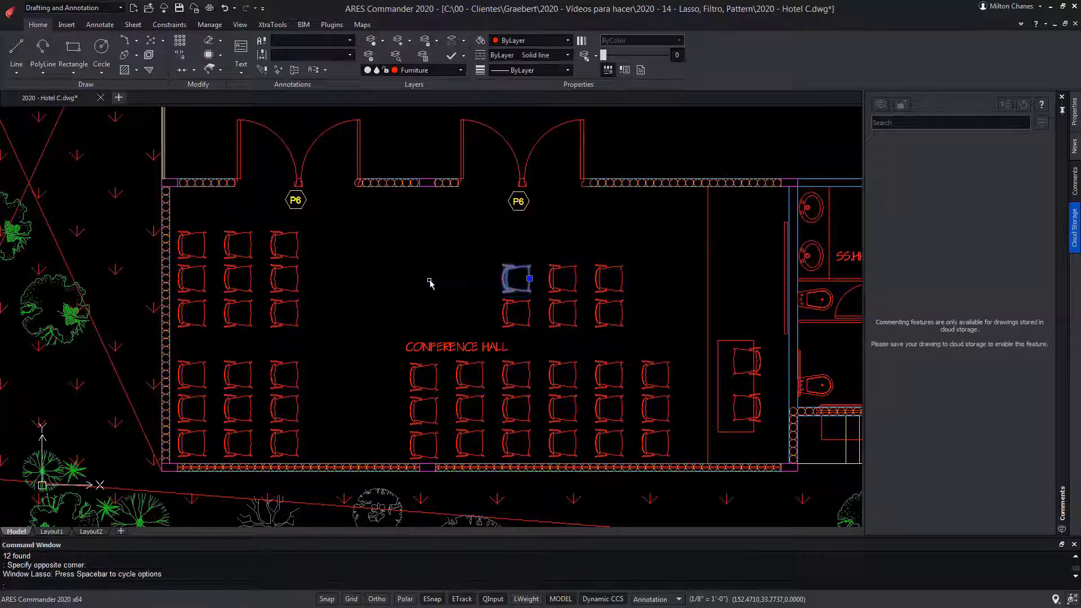
pyautogui.press('Escape')
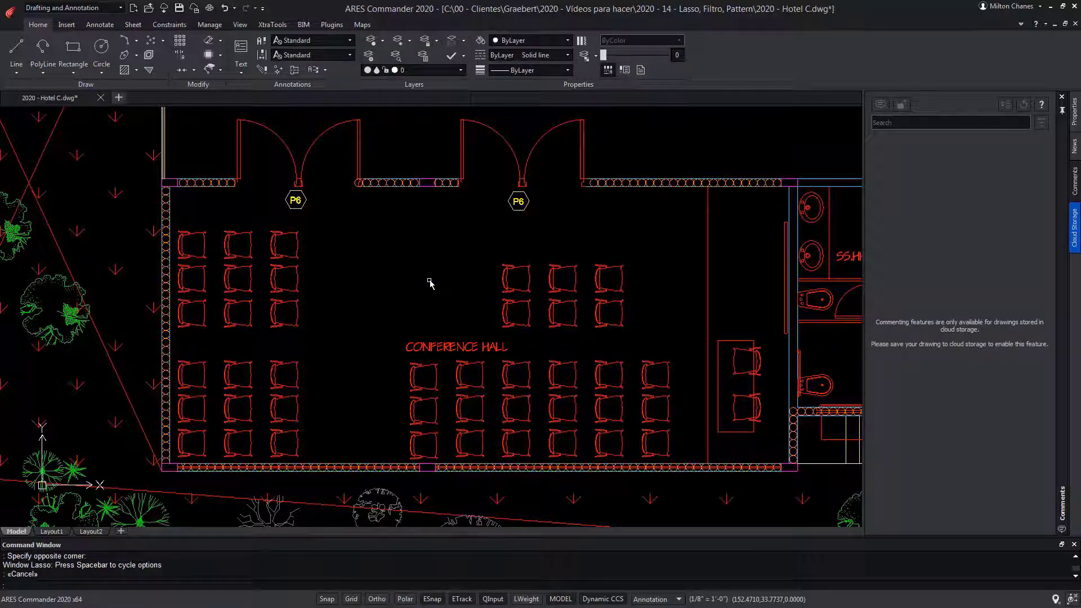
# Start the PICKAUTO command, then cancel its value prompt.
pyautogui.write('PICKAU')
pyautogui.press('Return')
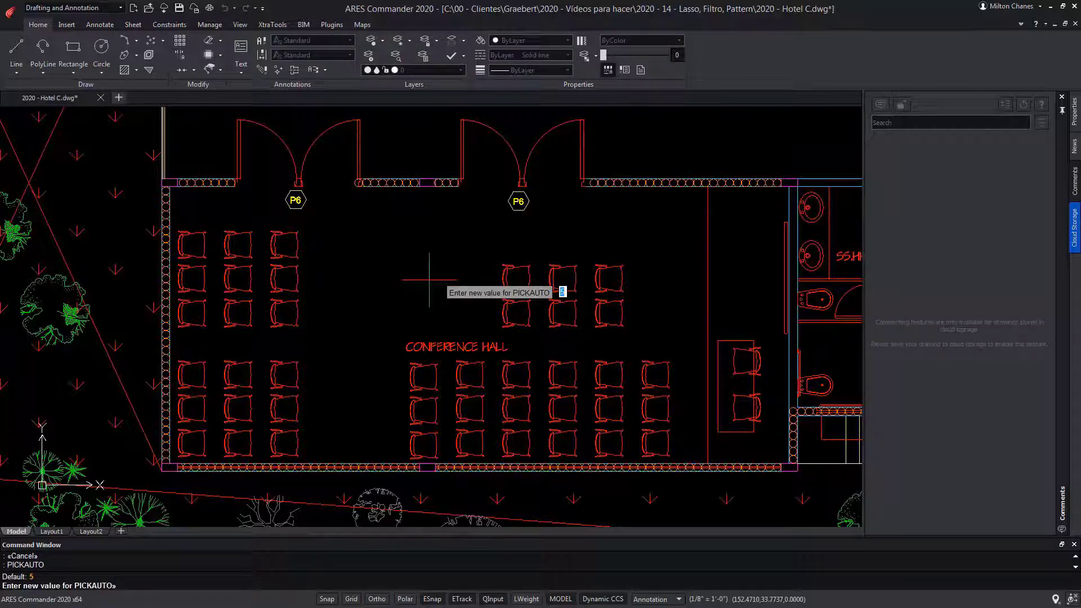
pyautogui.press('Escape')
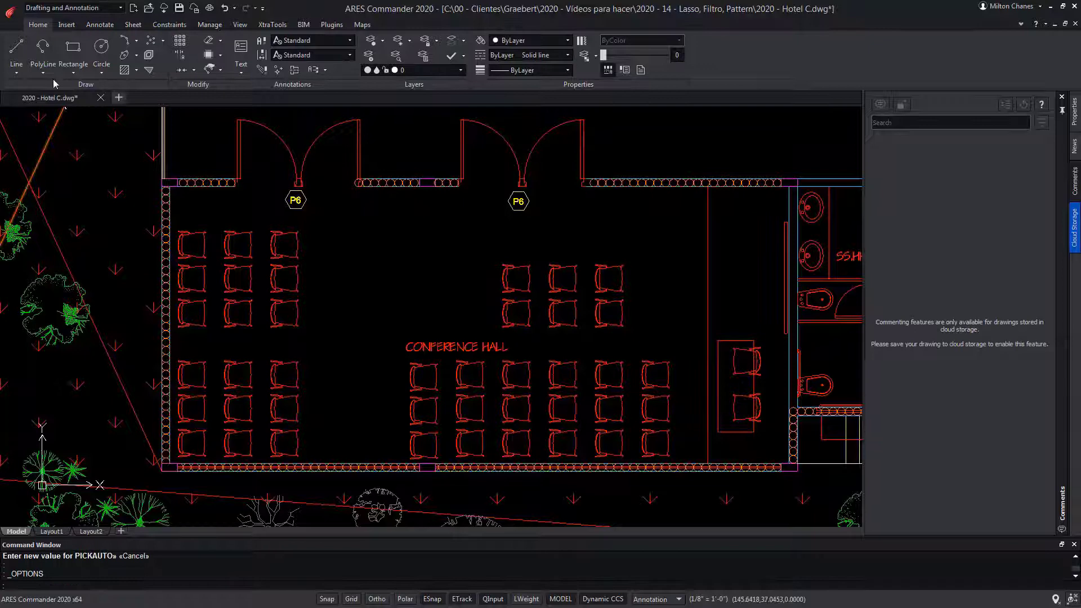
# Uncheck Click and drag for Lasso under Drafting Options > Entity Selection and confirm.
pyautogui.click(16, 16)
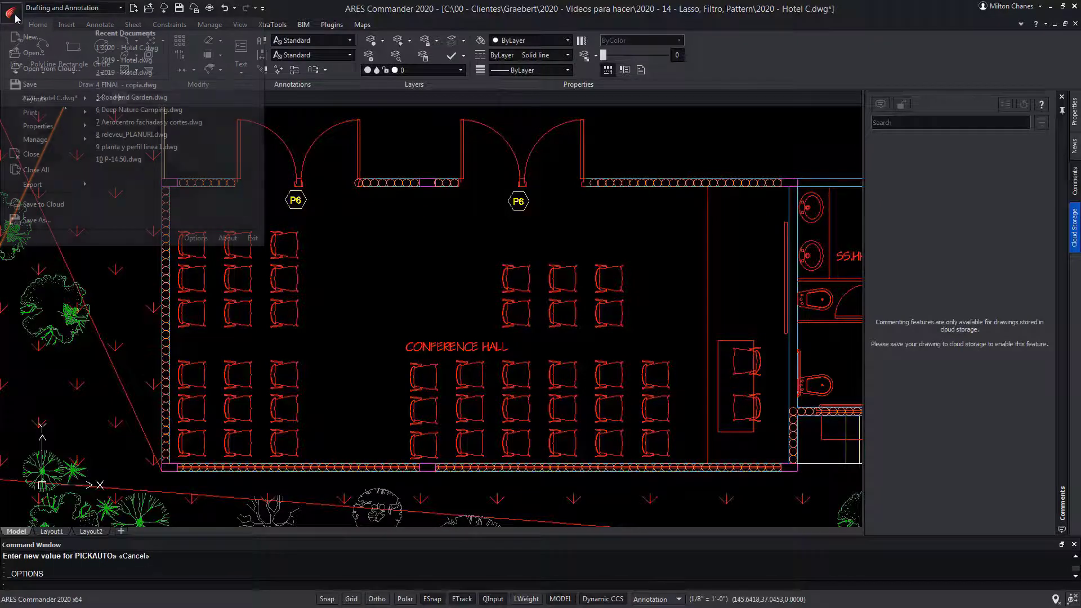
pyautogui.click(196, 238)
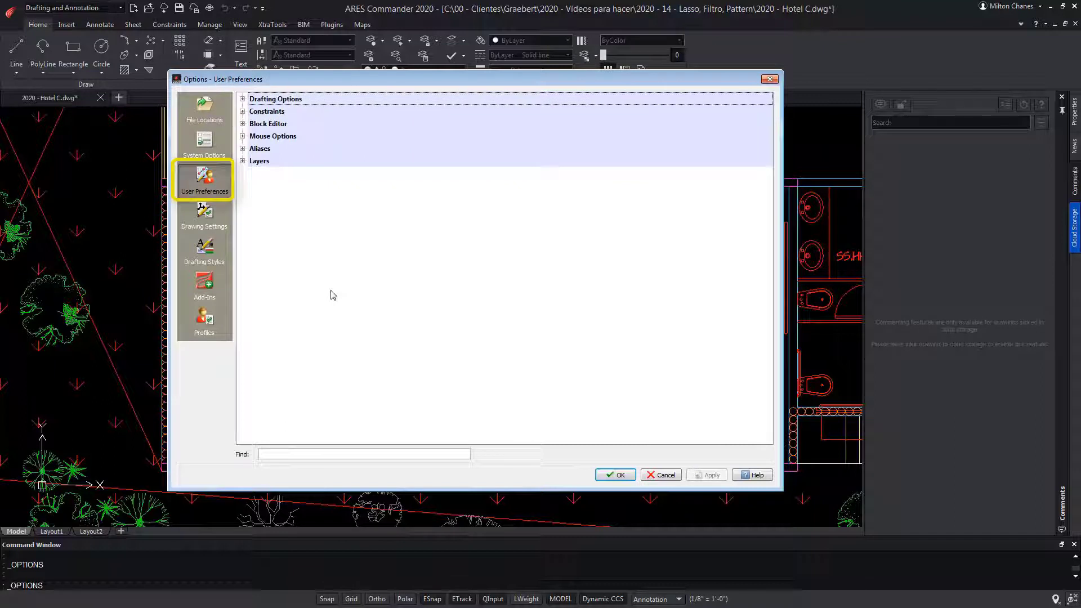
pyautogui.click(243, 100)
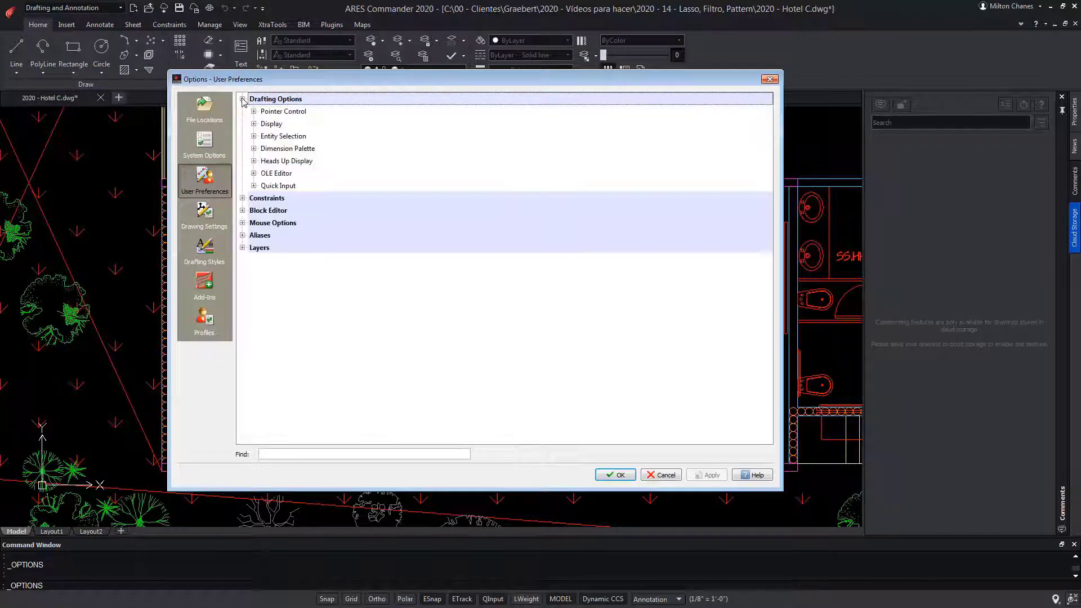
pyautogui.click(254, 136)
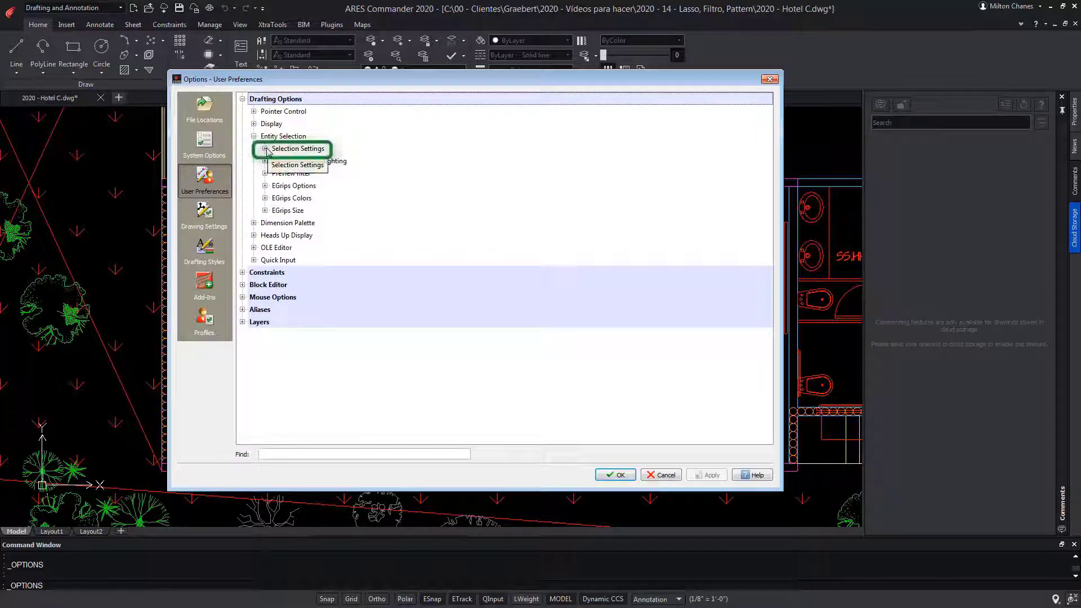
pyautogui.click(264, 149)
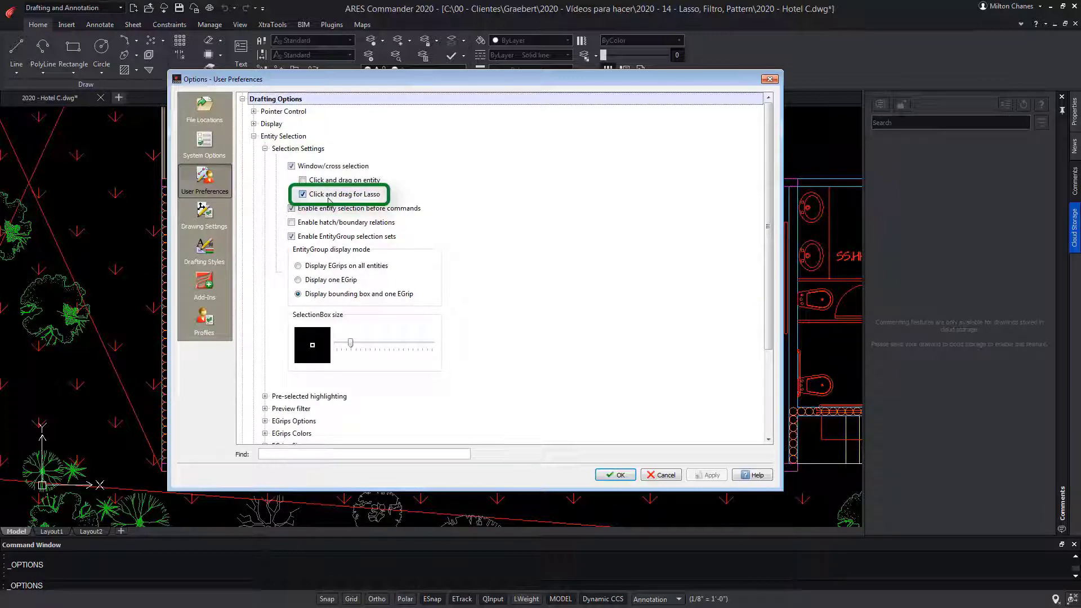
pyautogui.click(329, 197)
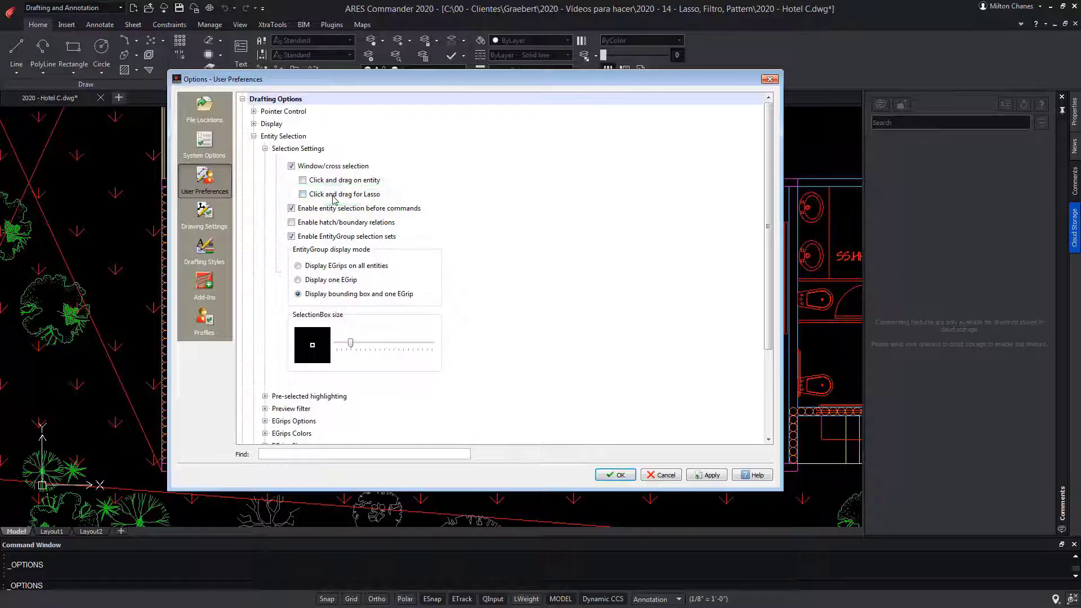
pyautogui.click(616, 474)
pyautogui.click(645, 220)
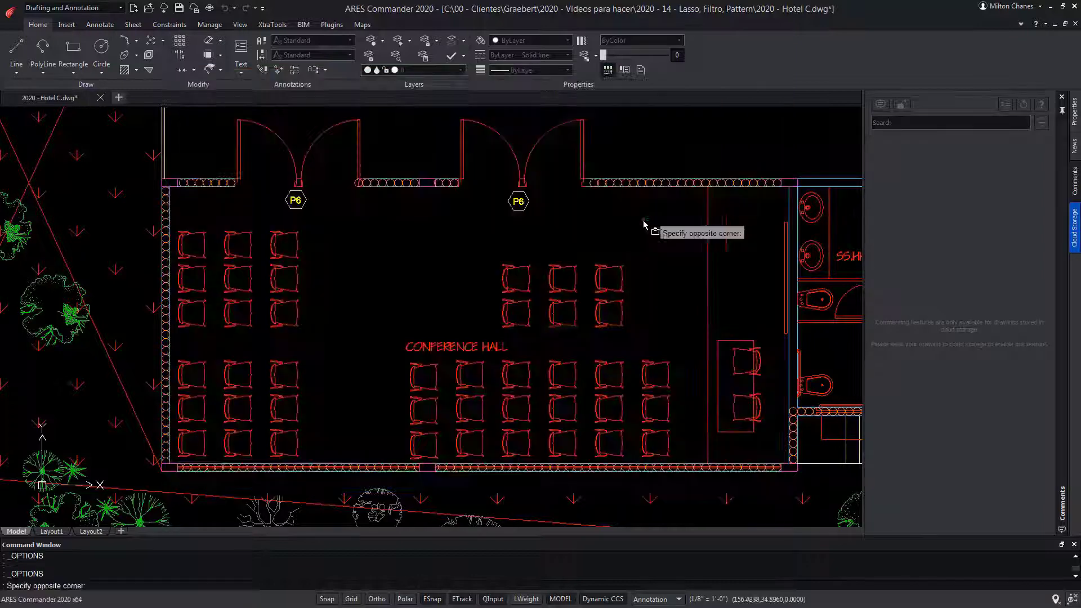
# Test window selections over empty floor, then enter PICKAUTO to set it to 5.
pyautogui.click(578, 234)
pyautogui.click(351, 223)
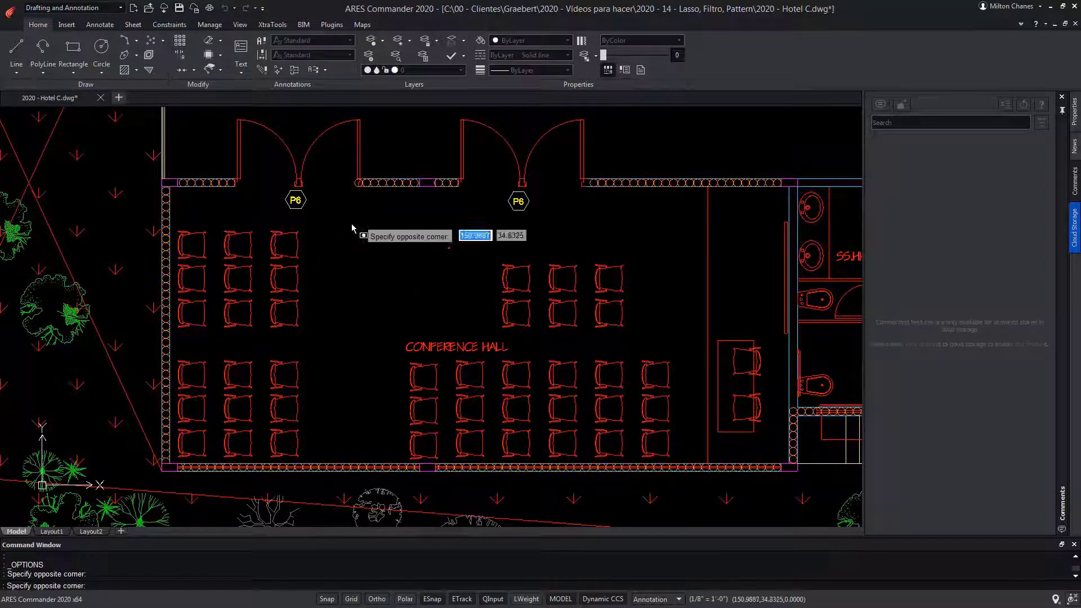
pyautogui.click(437, 285)
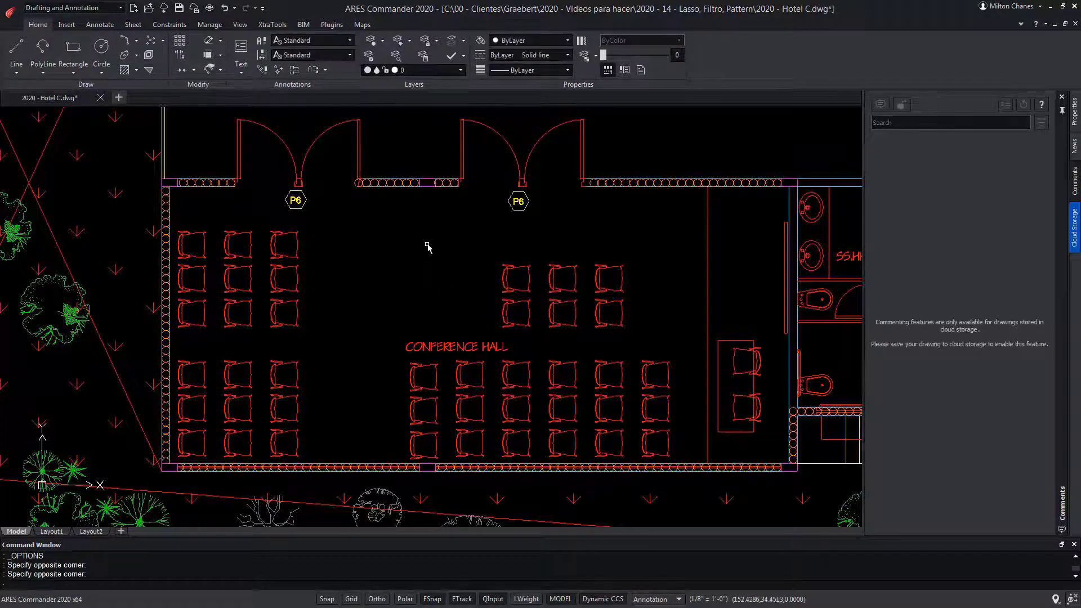
pyautogui.write('PICKAUTO')
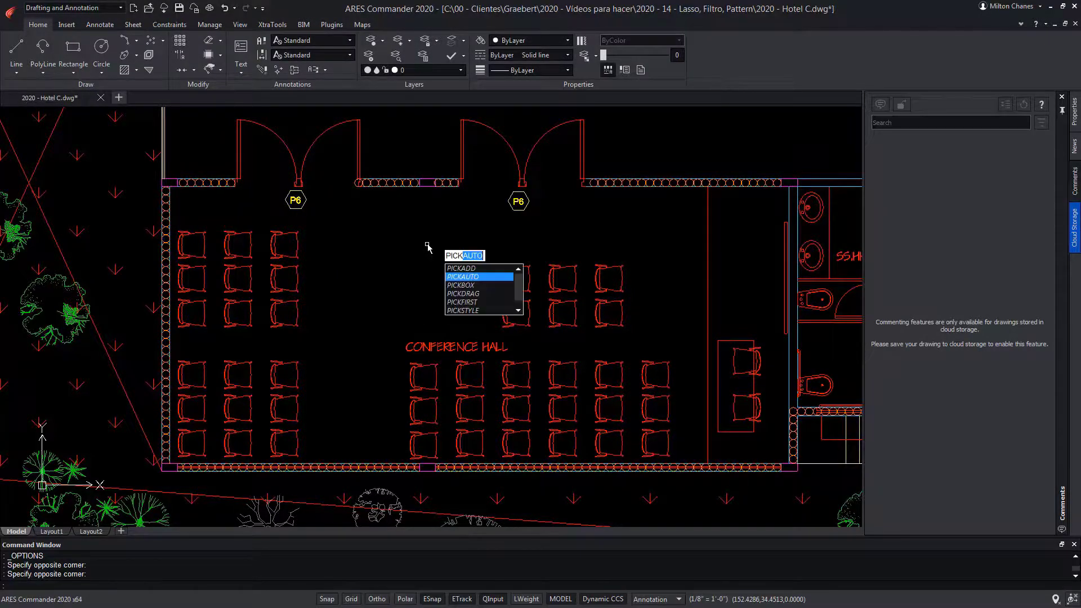
pyautogui.press('Return')
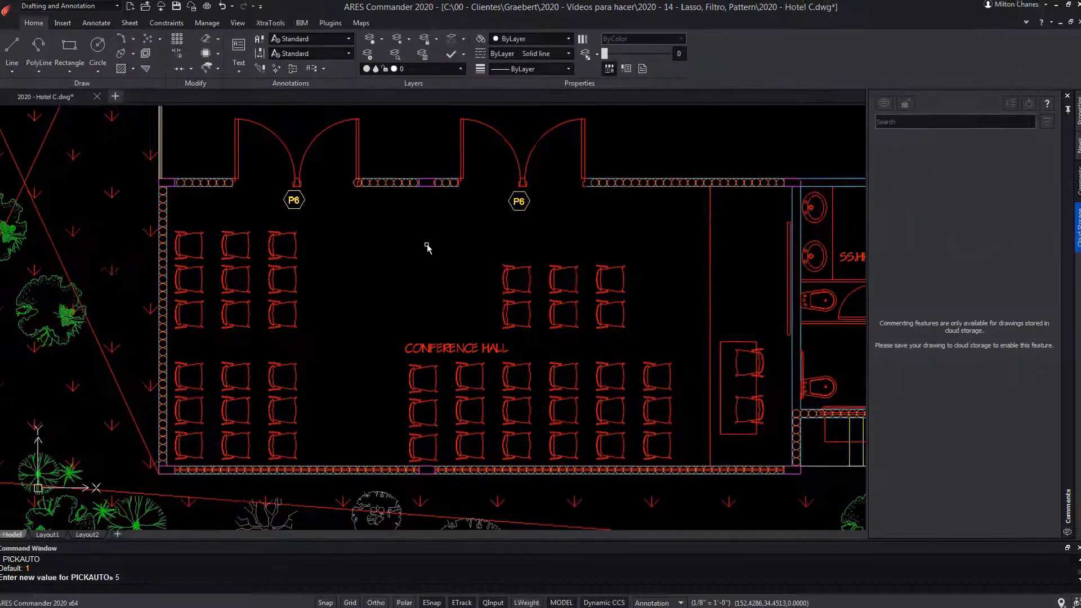
# Select nineteen scattered chairs with window, crossing and lasso picks and delete them.
pyautogui.moveTo(394, 268)
pyautogui.mouseDown()
pyautogui.moveTo(330, 351)
pyautogui.moveTo(278, 265)
pyautogui.mouseUp()
pyautogui.press('Escape')
pyautogui.press('Escape')
pyautogui.press('Escape')
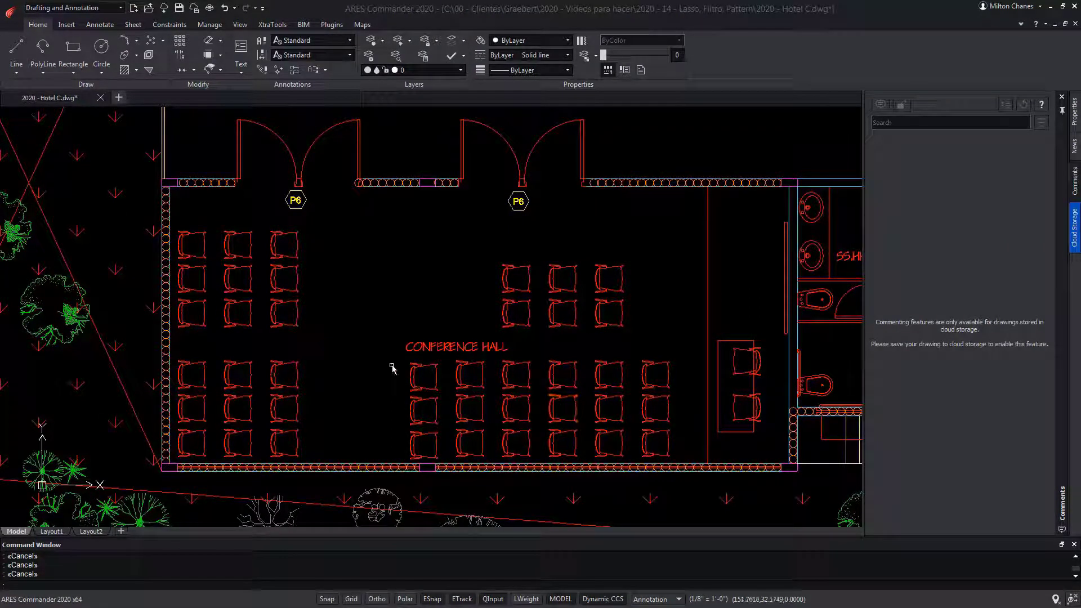
pyautogui.click(474, 242)
pyautogui.click(651, 303)
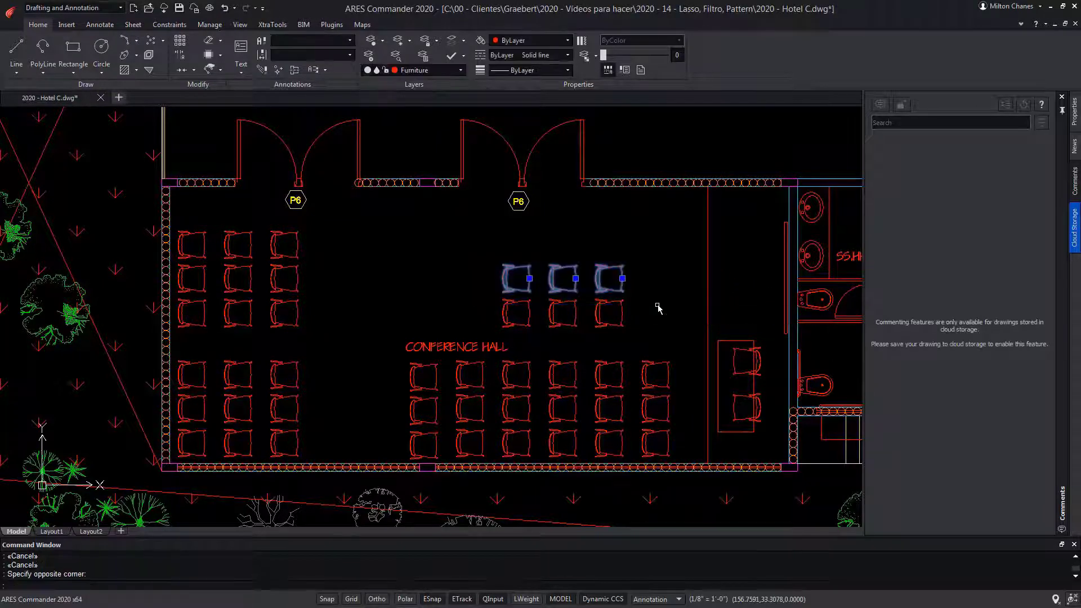
pyautogui.click(355, 235)
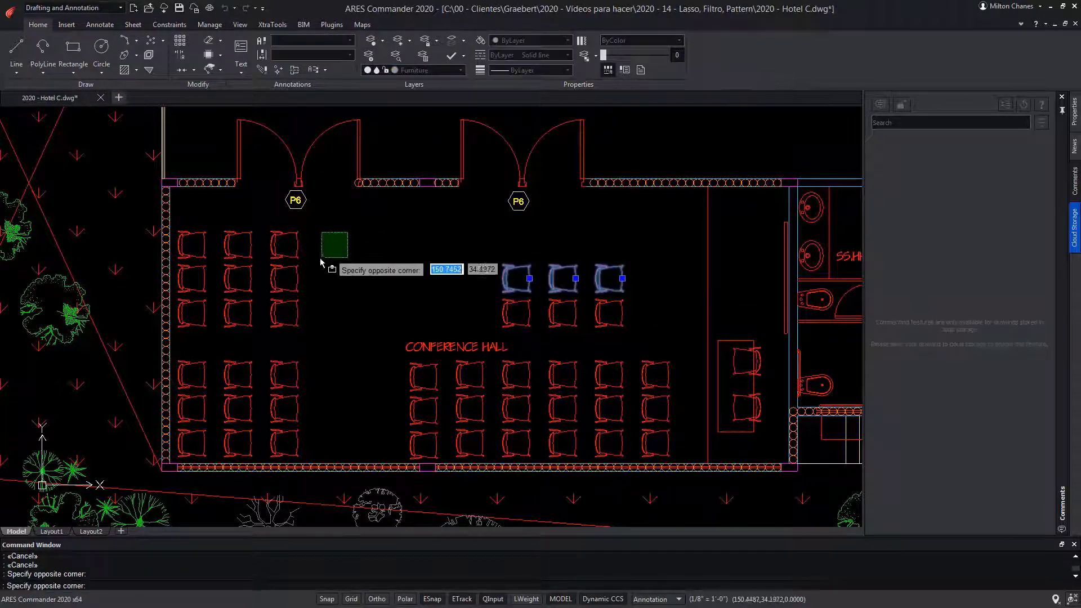
pyautogui.click(283, 276)
pyautogui.moveTo(343, 345)
pyautogui.mouseDown()
pyautogui.moveTo(313, 398)
pyautogui.moveTo(276, 440)
pyautogui.moveTo(189, 381)
pyautogui.mouseUp()
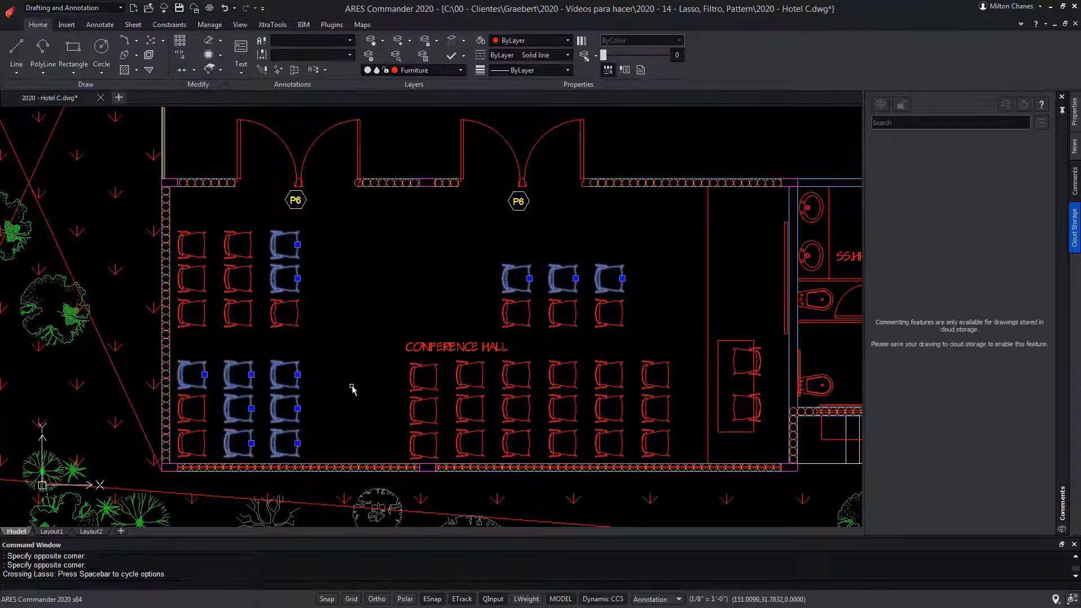
pyautogui.moveTo(376, 355)
pyautogui.mouseDown()
pyautogui.moveTo(440, 363)
pyautogui.moveTo(549, 438)
pyautogui.moveTo(393, 441)
pyautogui.moveTo(399, 387)
pyautogui.mouseUp()
pyautogui.click(609, 374)
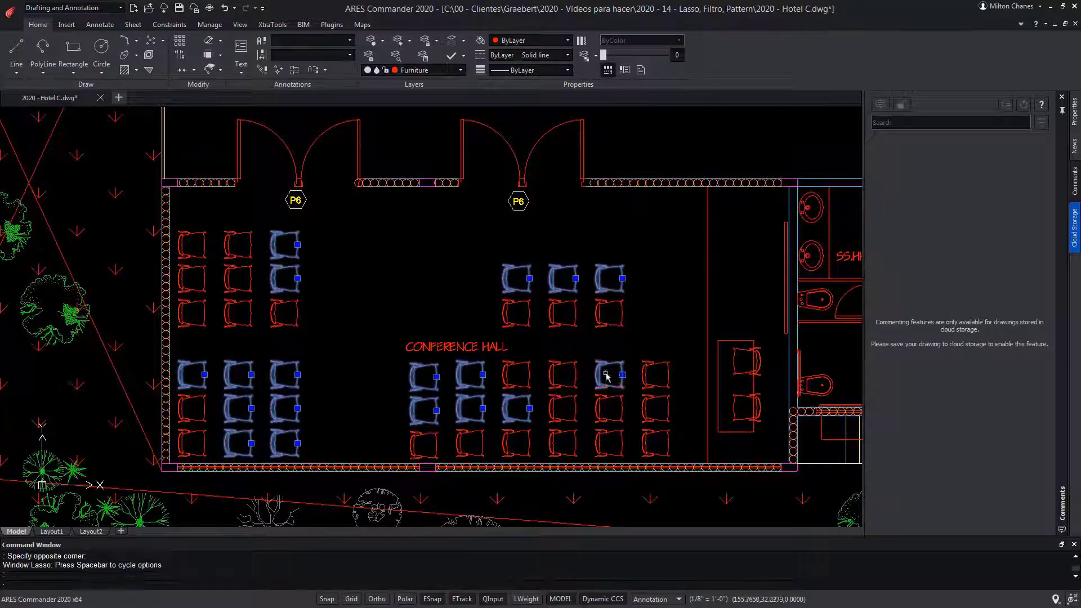
pyautogui.click(610, 409)
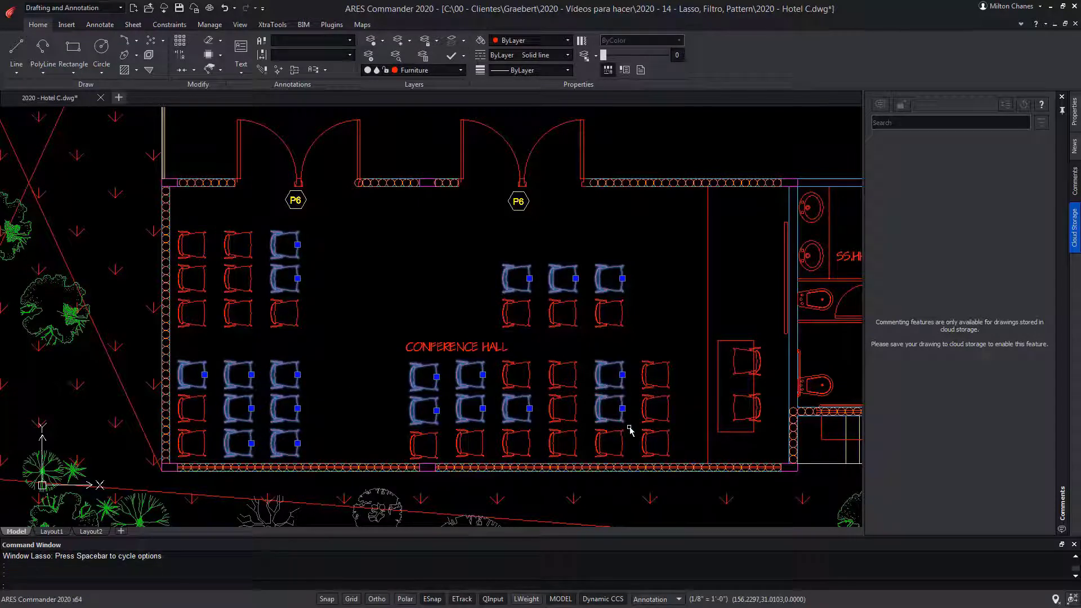
pyautogui.press('Delete')
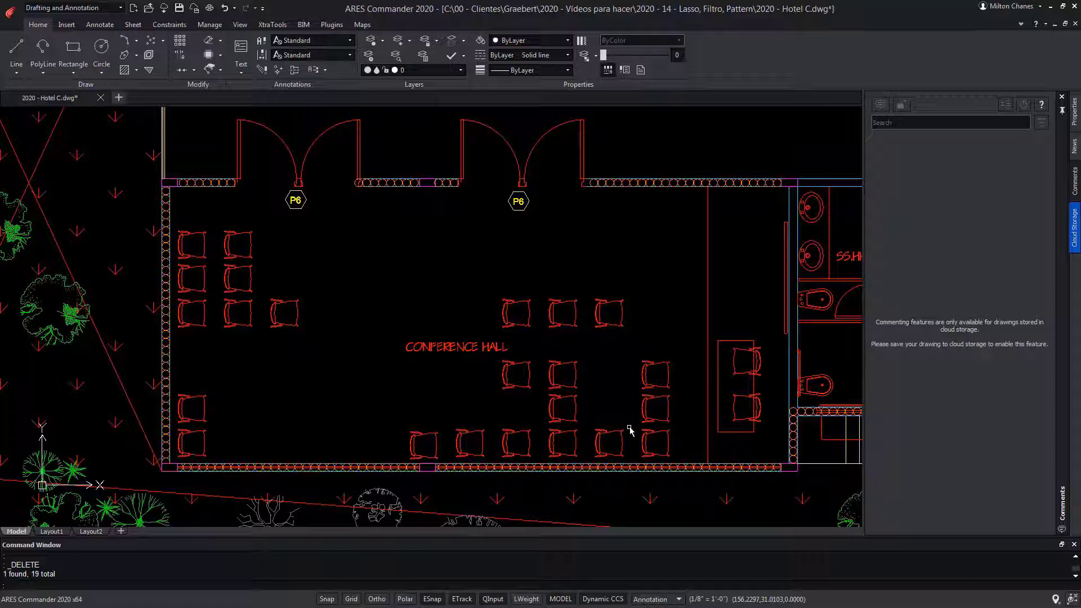
# Show the Properties palette, pick upper middle chairs through it, then clear the selection.
pyautogui.click(1076, 112)
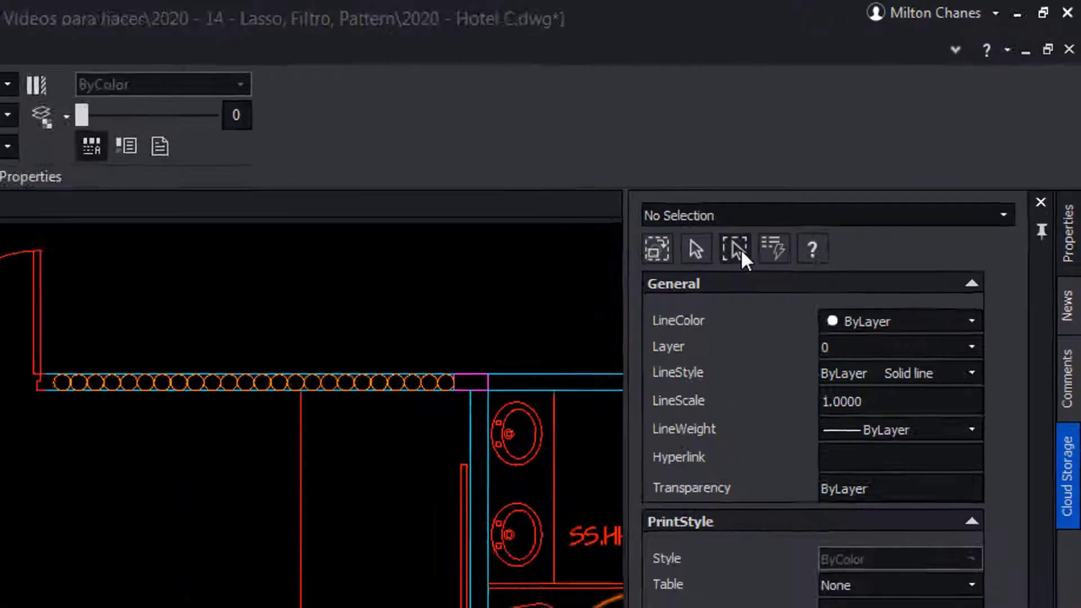
pyautogui.click(741, 252)
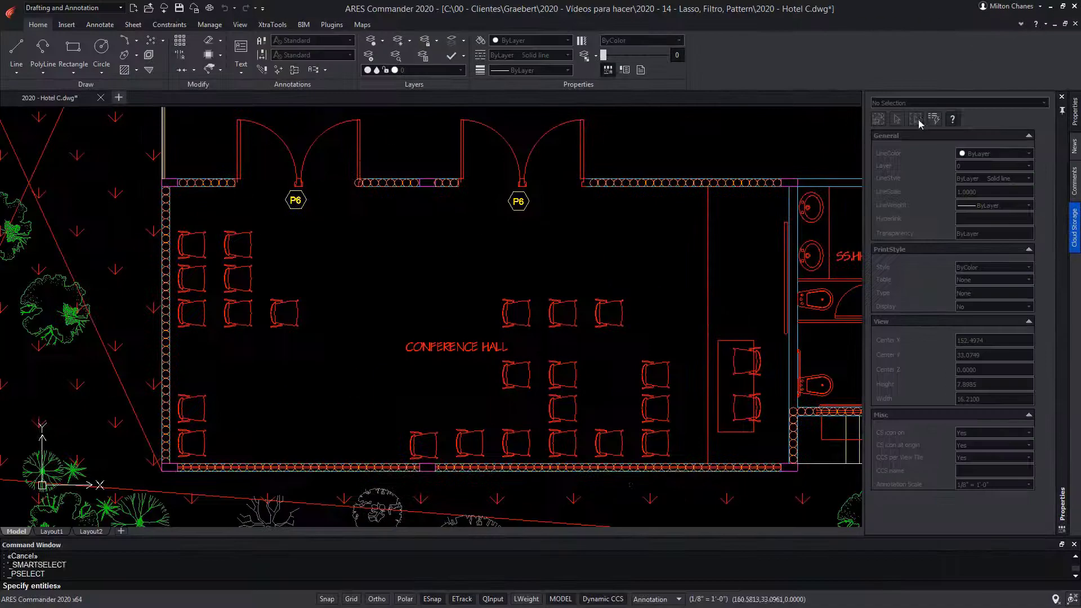
pyautogui.click(170, 582)
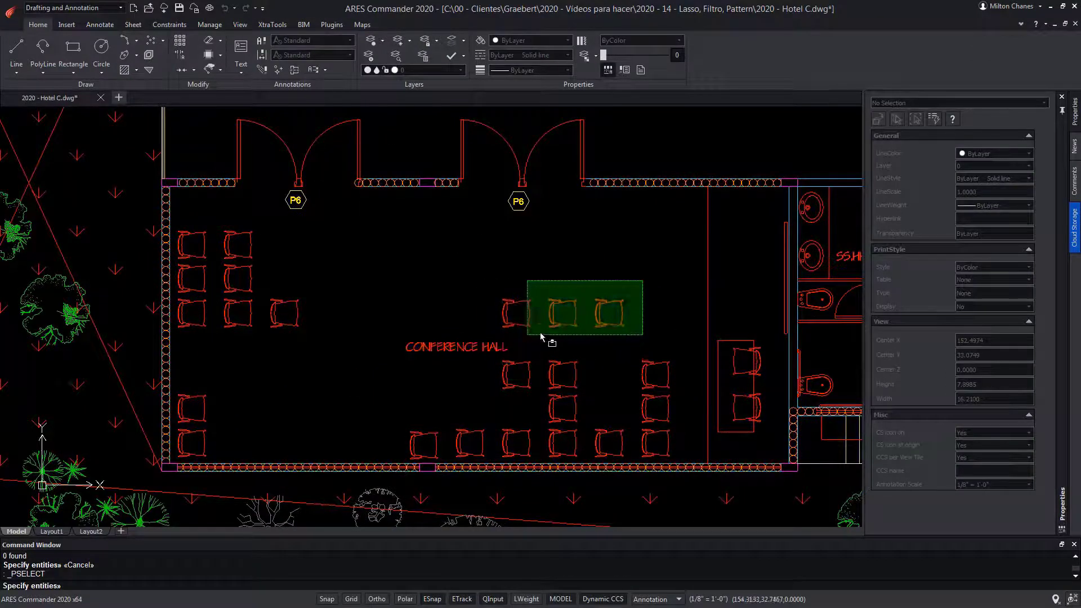
pyautogui.click(540, 336)
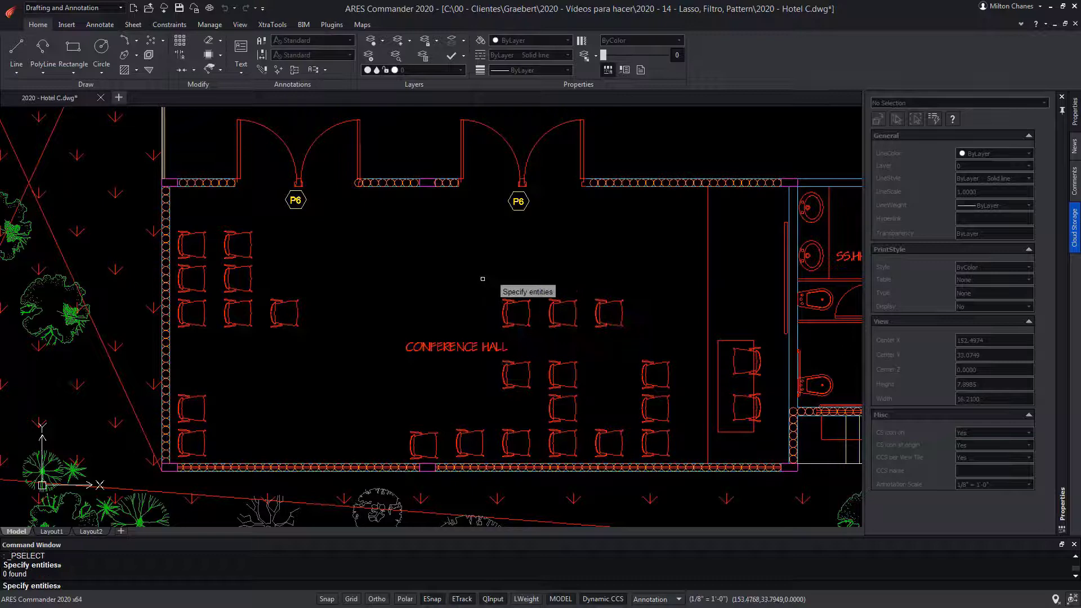
pyautogui.click(483, 283)
pyautogui.click(649, 332)
pyautogui.moveTo(659, 264)
pyautogui.mouseDown()
pyautogui.moveTo(559, 325)
pyautogui.moveTo(480, 304)
pyautogui.mouseUp()
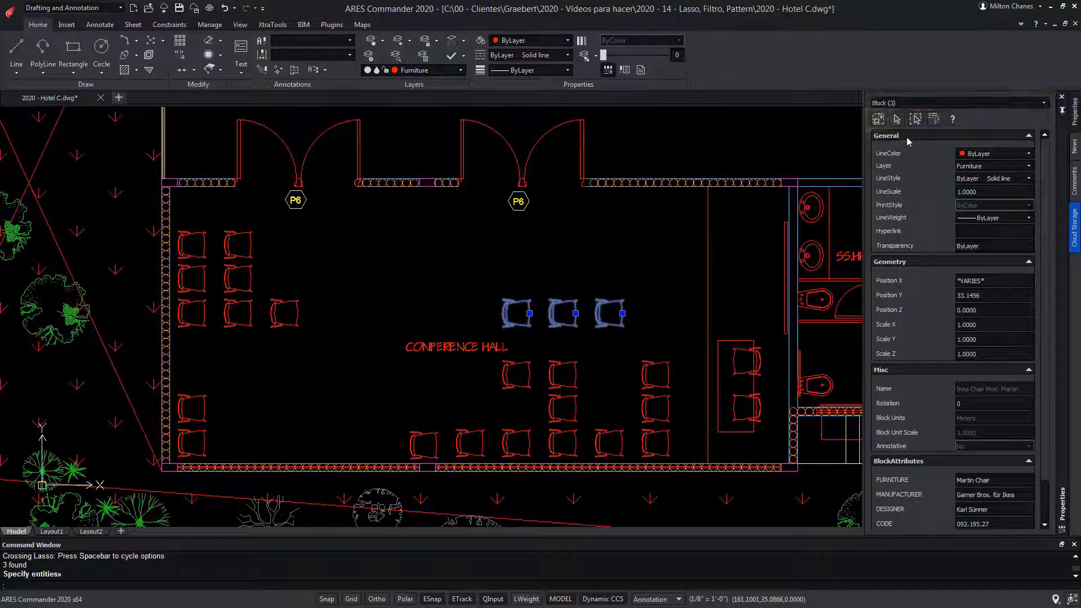
pyautogui.click(878, 120)
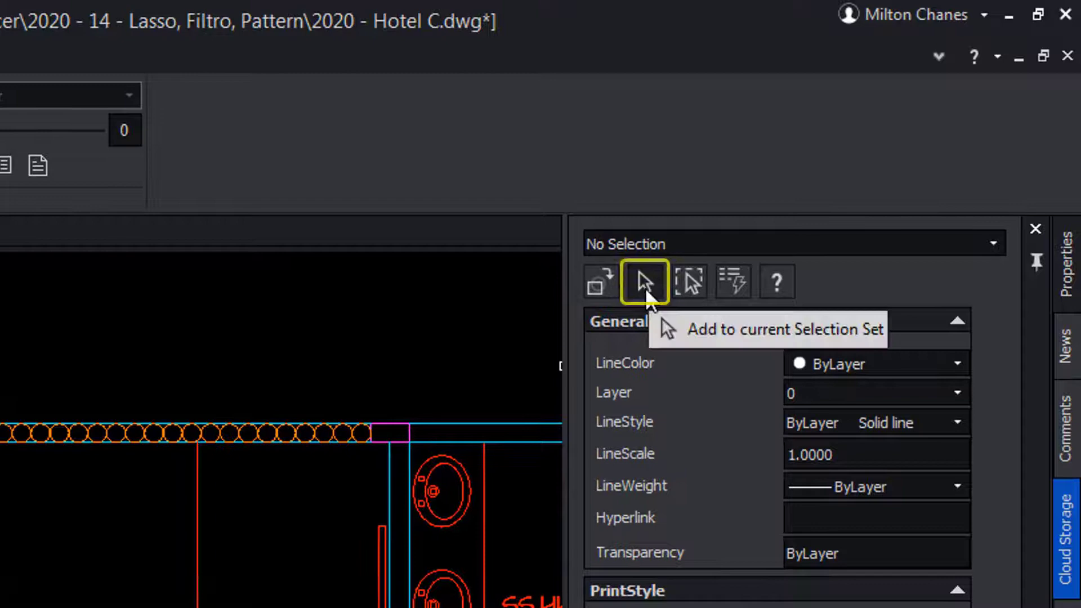
# Toggle Add to current Selection Set and select the nine right and seven upper-left chairs.
pyautogui.click(646, 290)
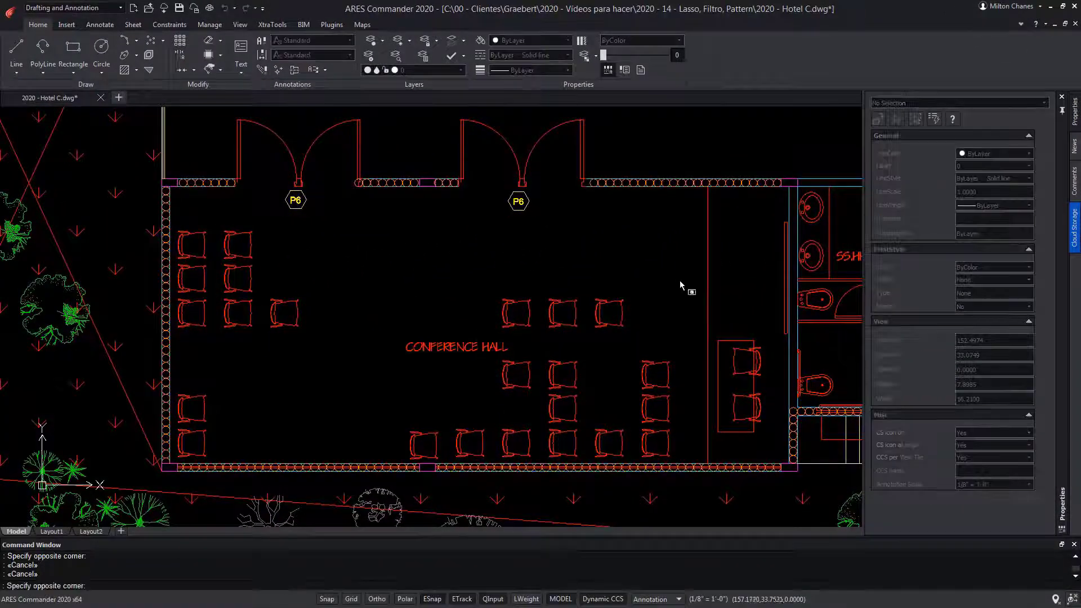
pyautogui.click(680, 281)
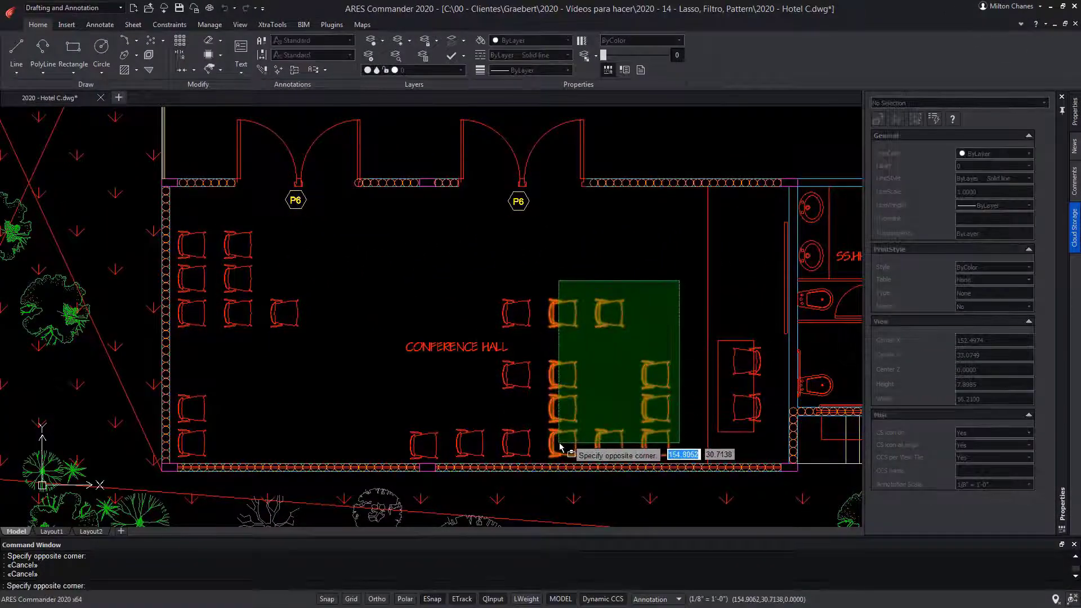
pyautogui.click(560, 446)
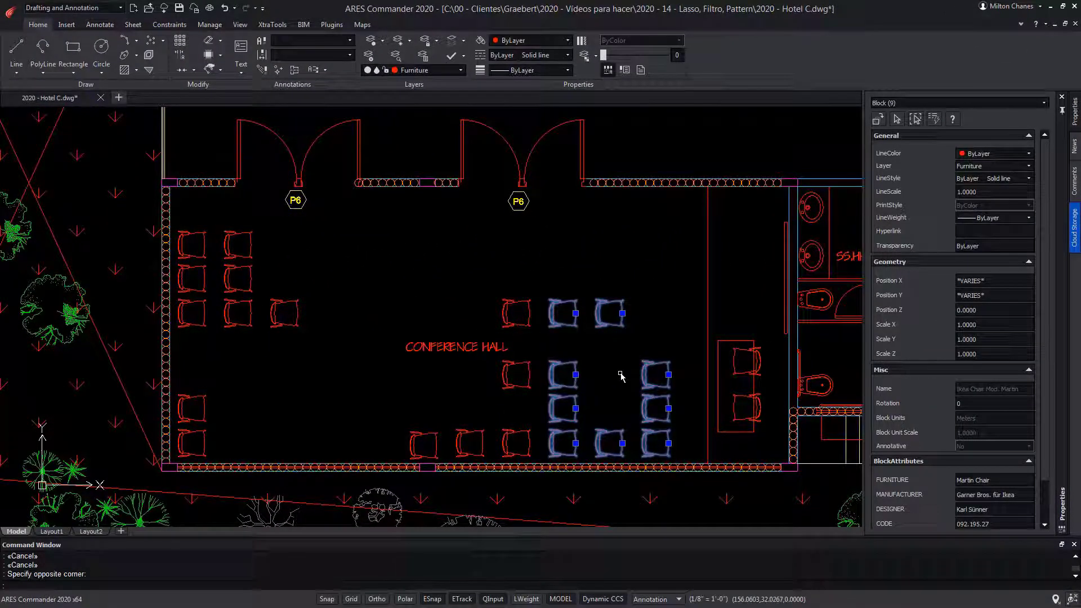
pyautogui.click(317, 344)
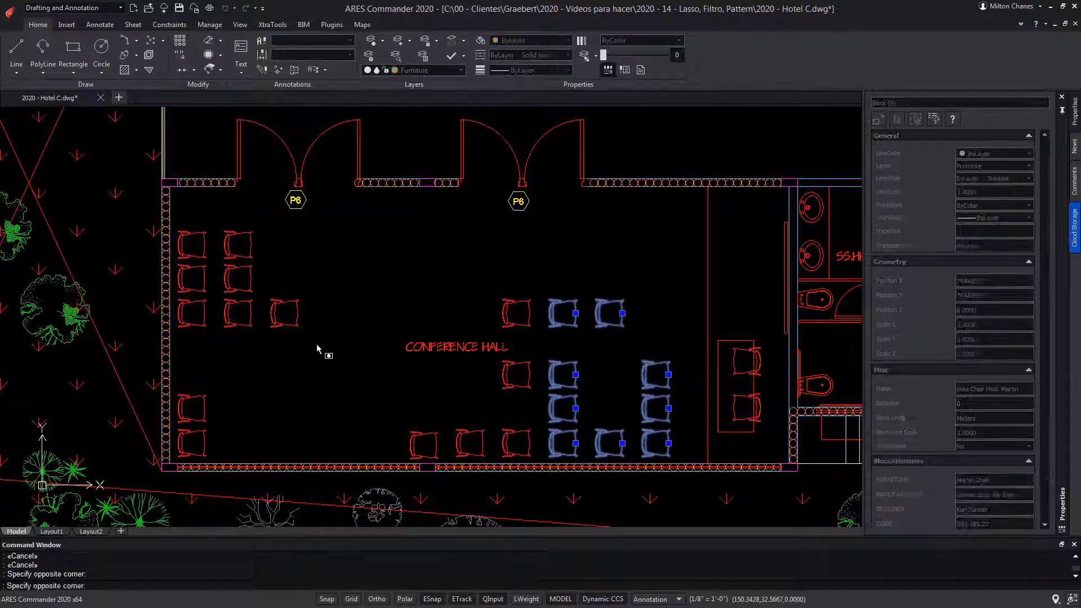
pyautogui.click(192, 241)
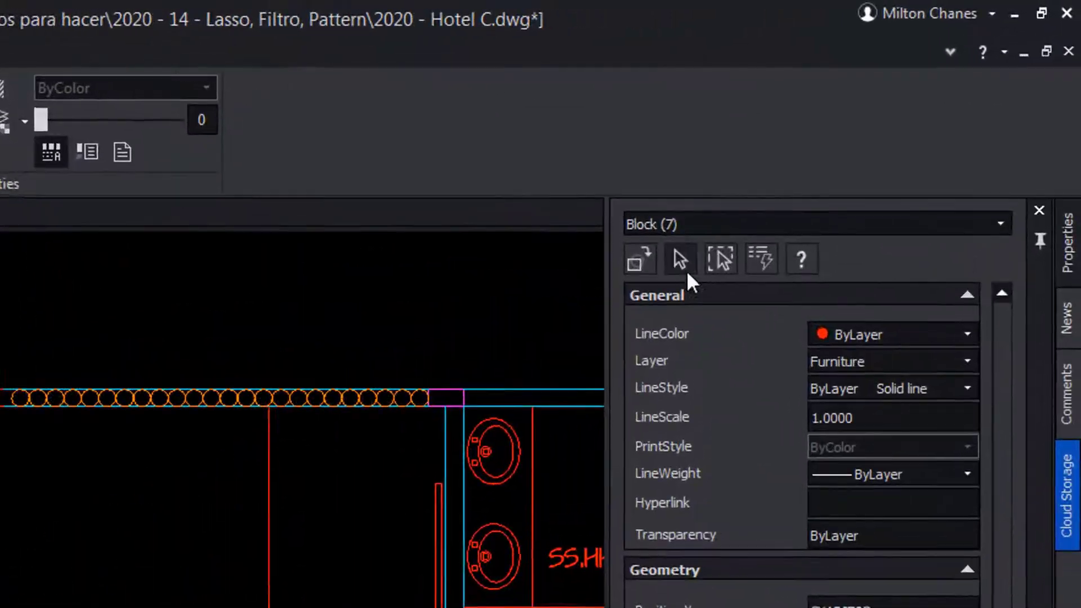
# Re-enable adding picks, add upper middle, middle, bottom-row and lower-left chairs, then clear all.
pyautogui.click(680, 264)
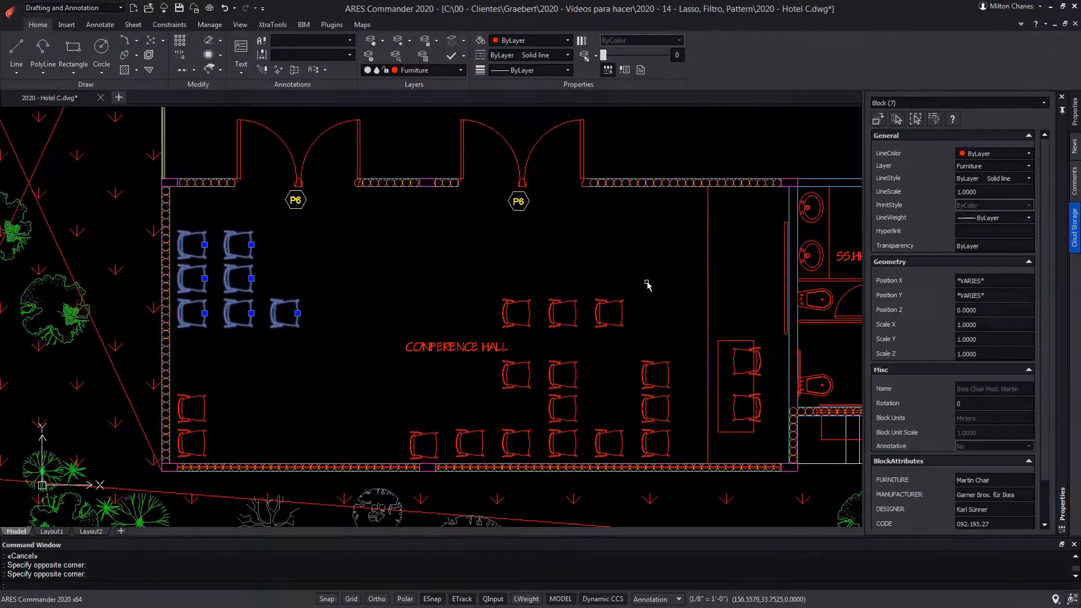
pyautogui.click(648, 286)
pyautogui.click(505, 340)
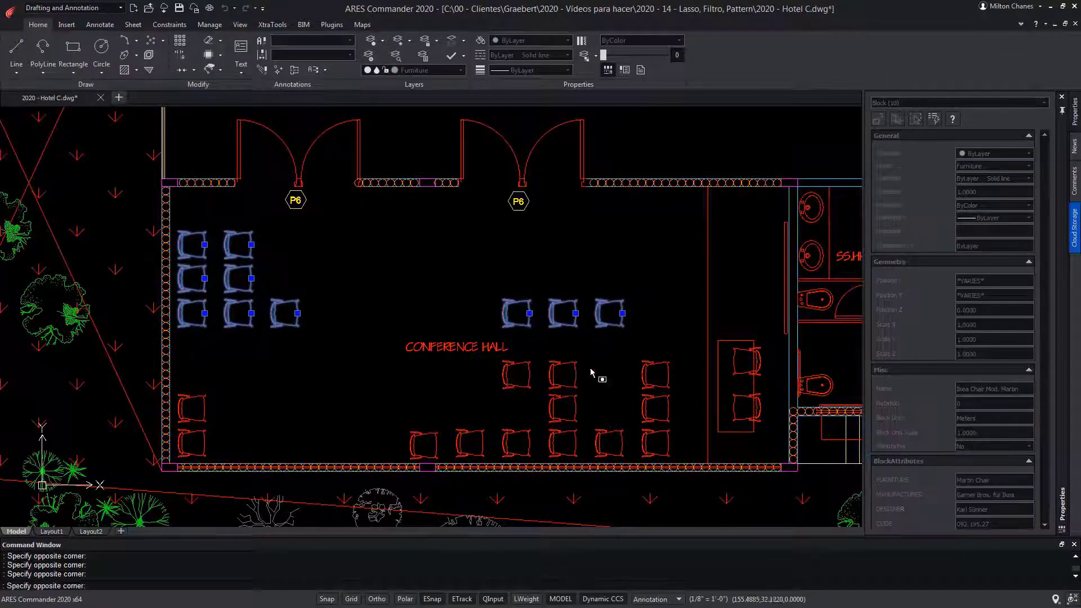
pyautogui.click(648, 360)
pyautogui.click(510, 445)
pyautogui.click(476, 417)
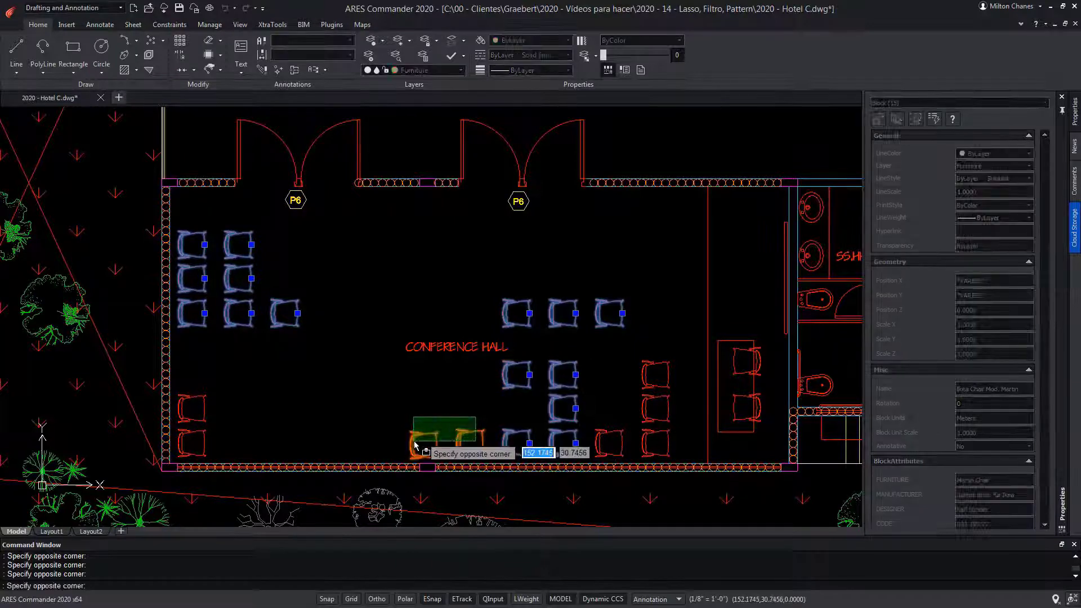
pyautogui.click(416, 445)
pyautogui.click(224, 448)
pyautogui.click(186, 406)
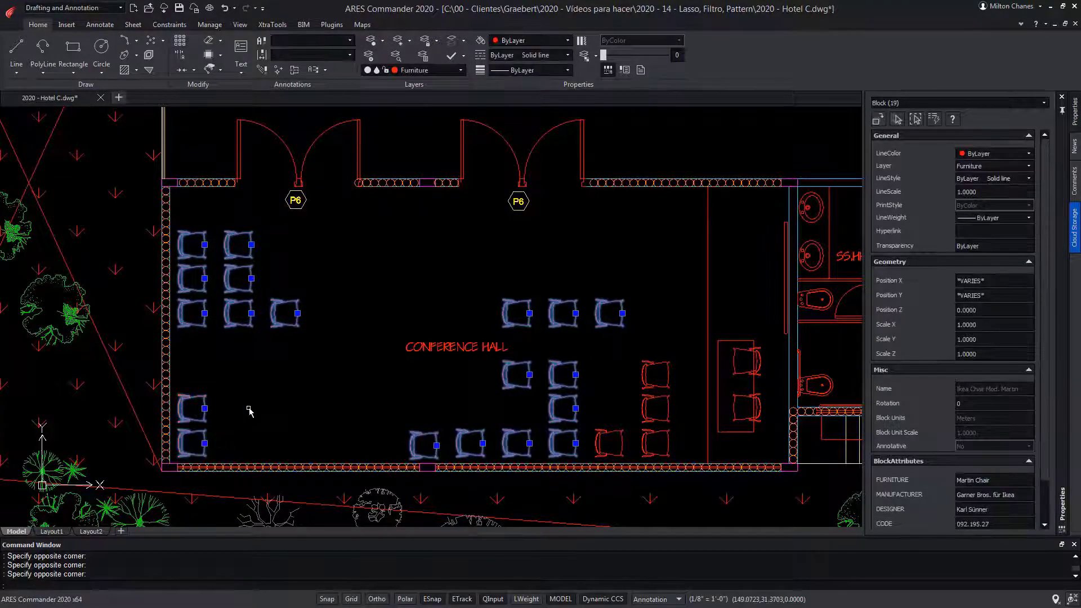
pyautogui.press('Escape')
pyautogui.press('Escape')
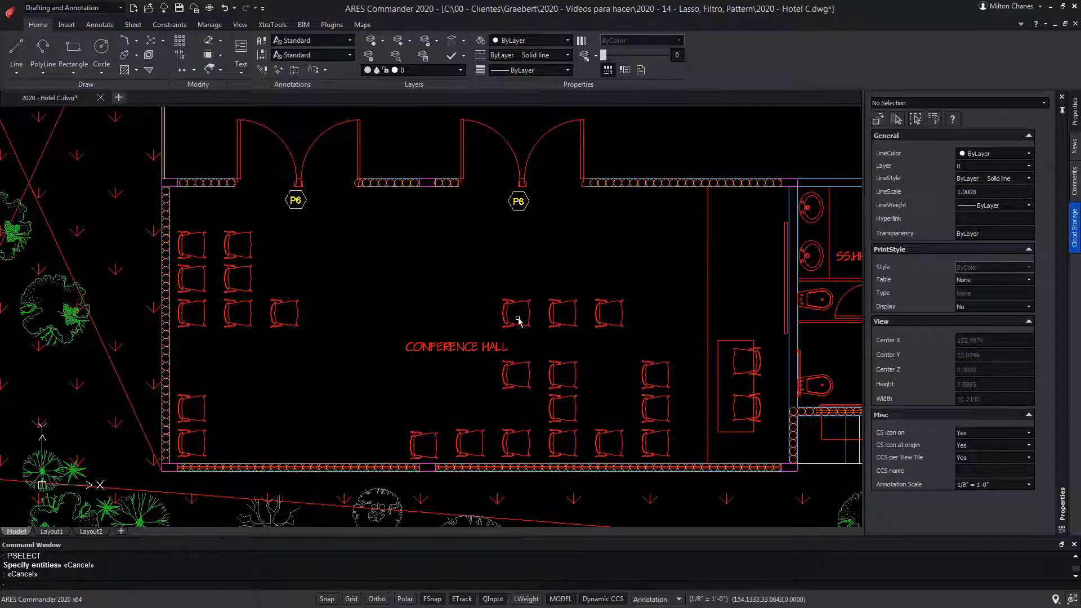
# Window all 313 entities in the hall and filter the Properties palette to Blocks.
pyautogui.click(135, 111)
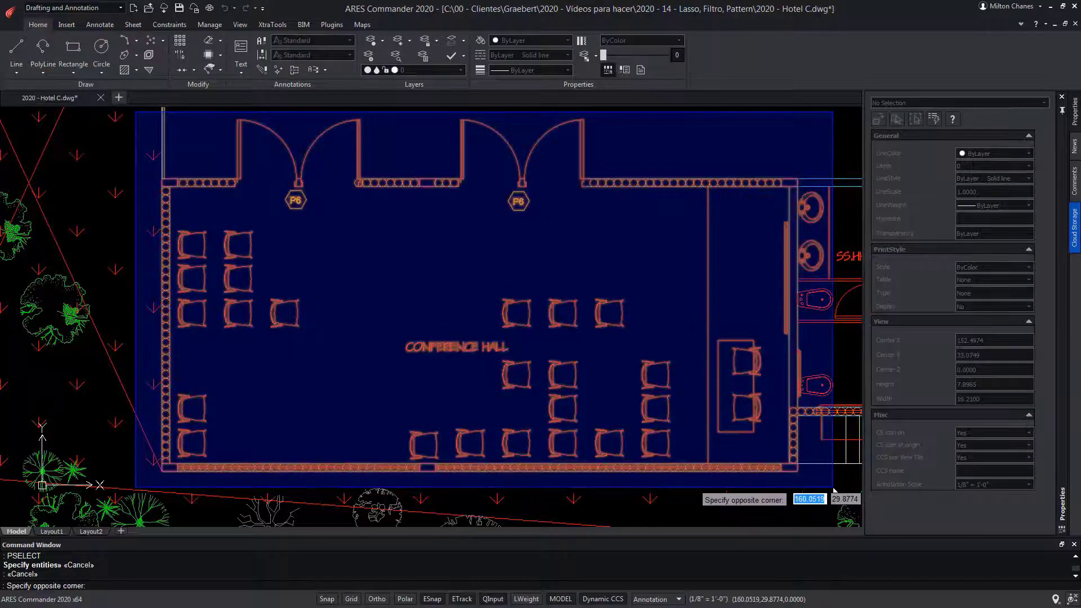
pyautogui.click(833, 489)
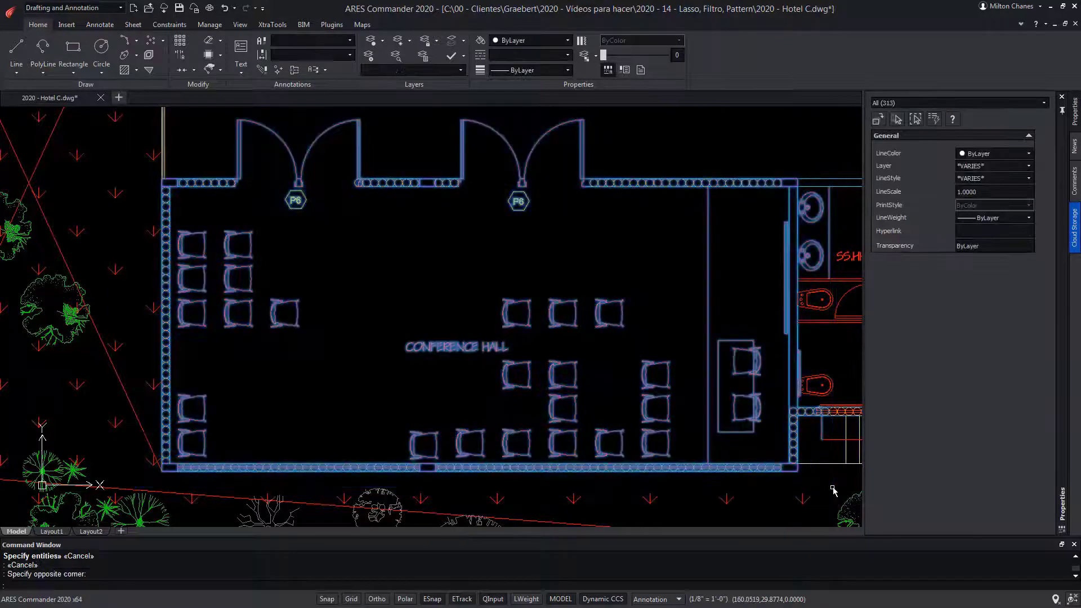
pyautogui.click(932, 103)
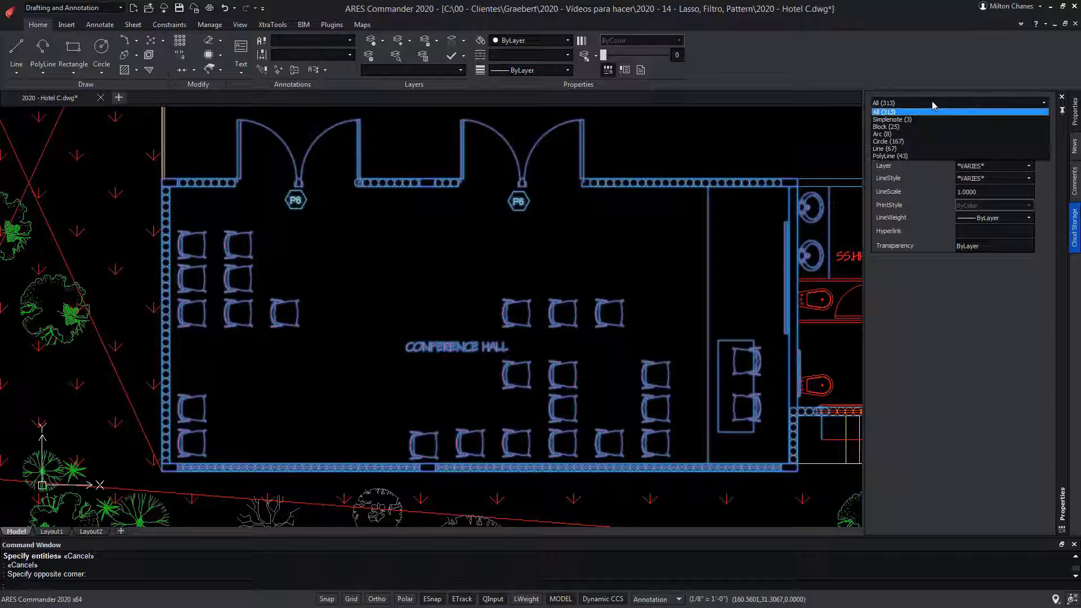
pyautogui.click(903, 128)
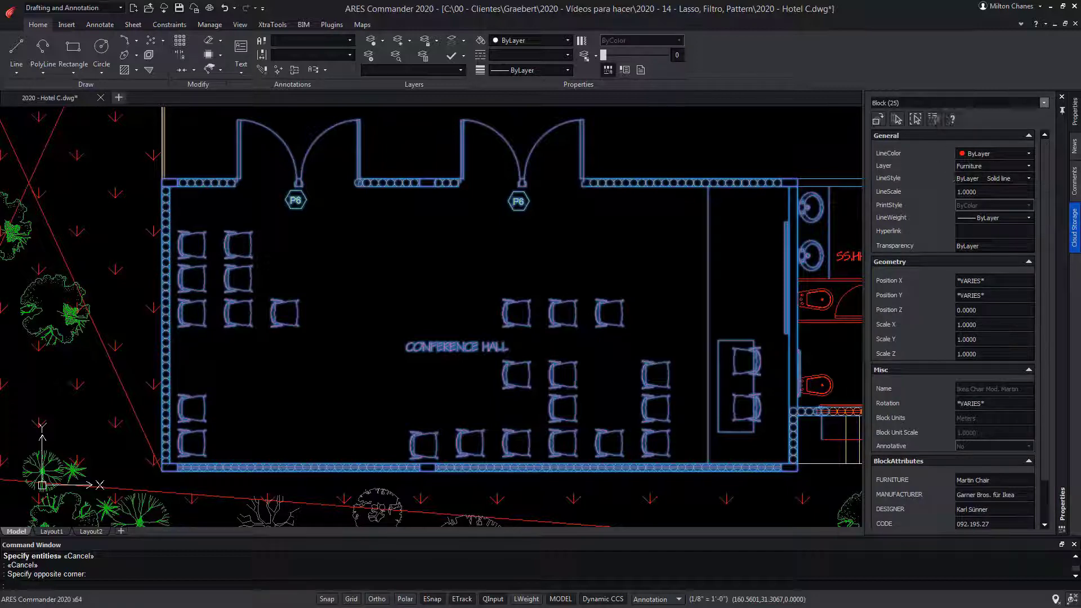
# Filter the Properties palette to Line (67), then clear the selection.
pyautogui.click(945, 105)
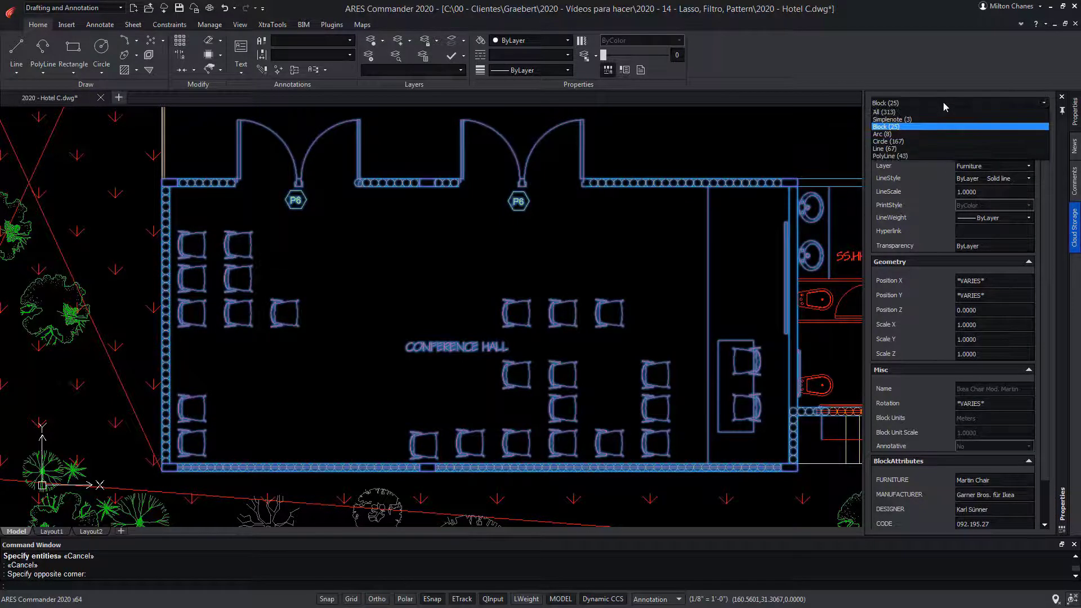
pyautogui.click(913, 148)
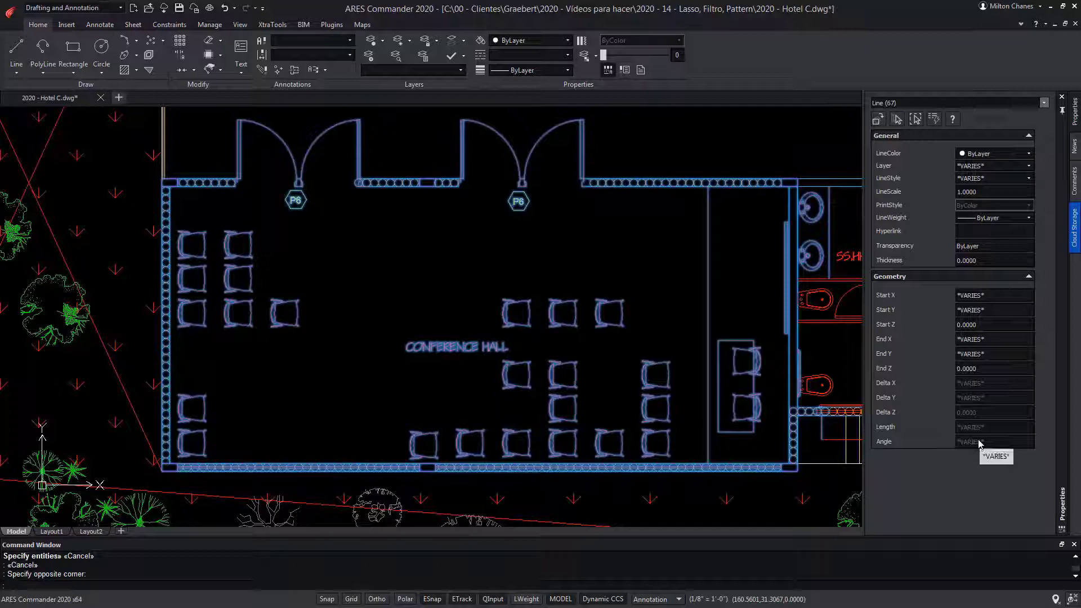
pyautogui.press('Escape')
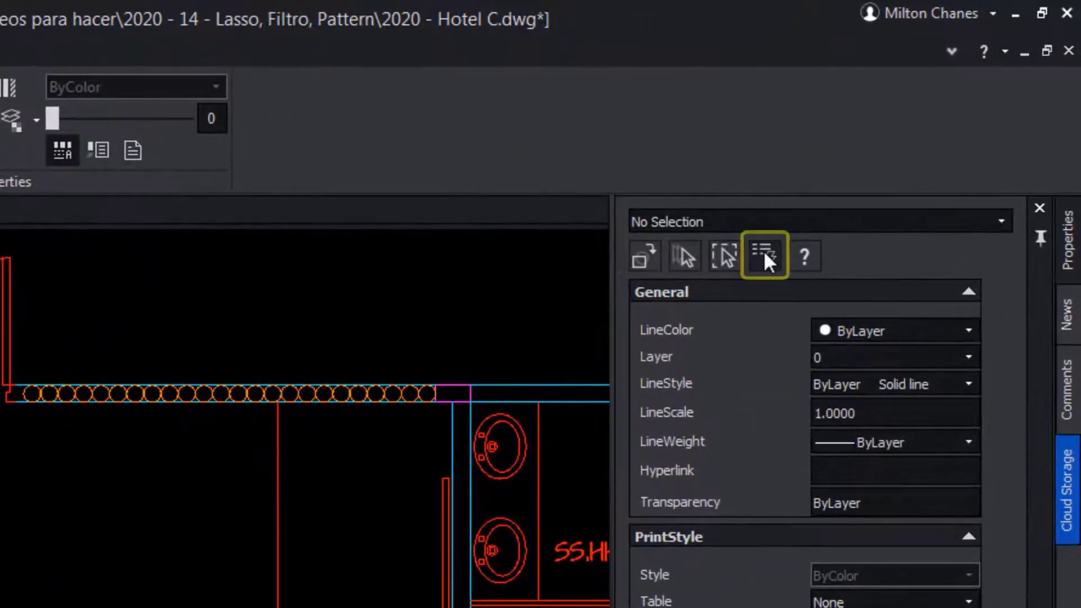
# In Smart Select, window the whole hall for 304 entities and set Entity to Block.
pyautogui.click(764, 250)
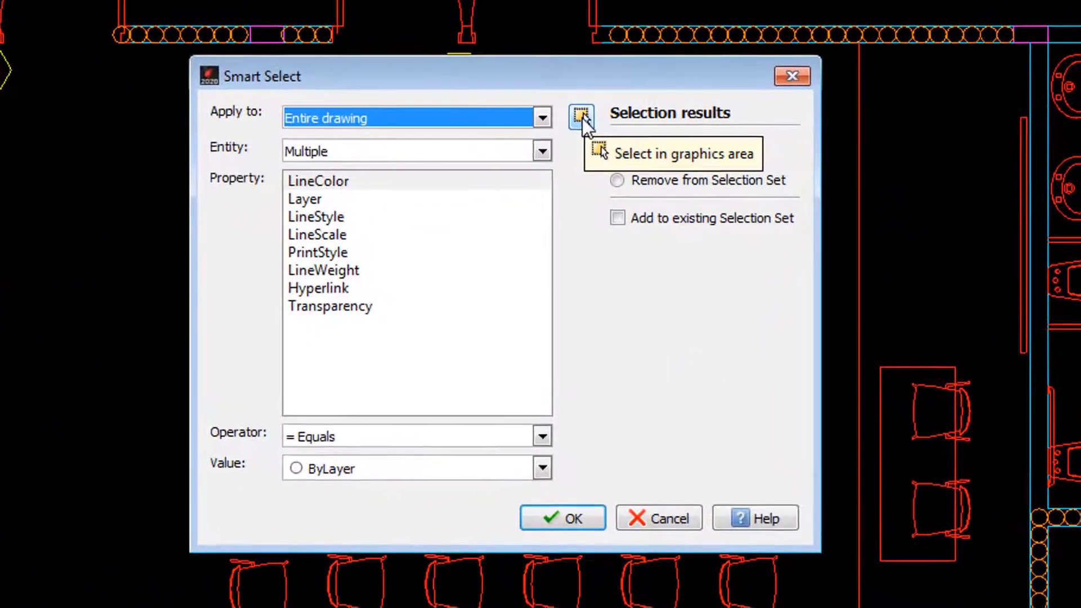
pyautogui.click(582, 116)
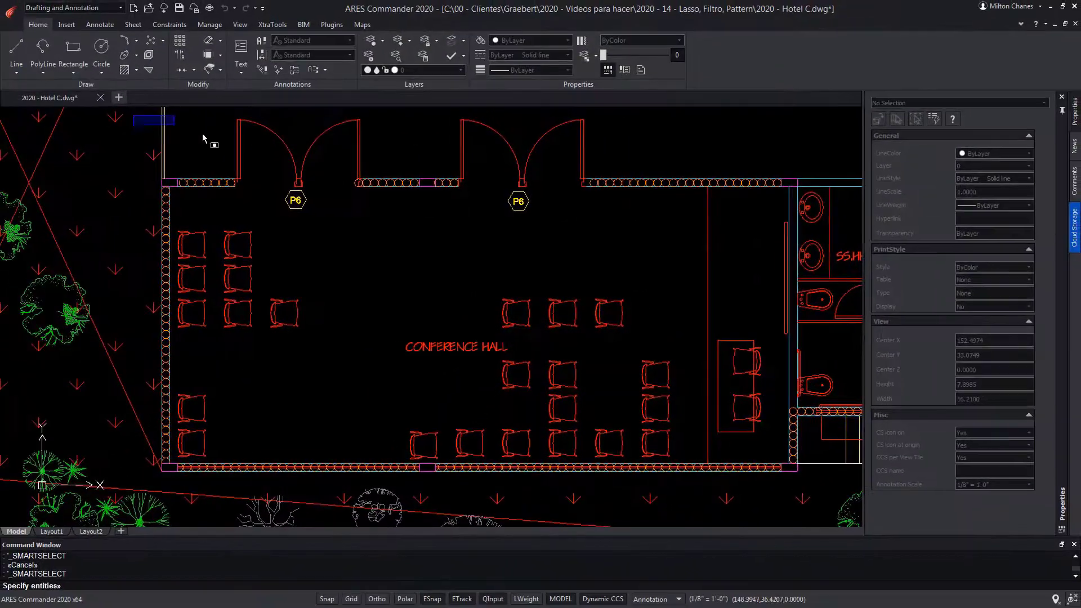
pyautogui.moveTo(204, 138); pyautogui.dragTo(816, 502)
pyautogui.press('Return')
pyautogui.click(487, 238)
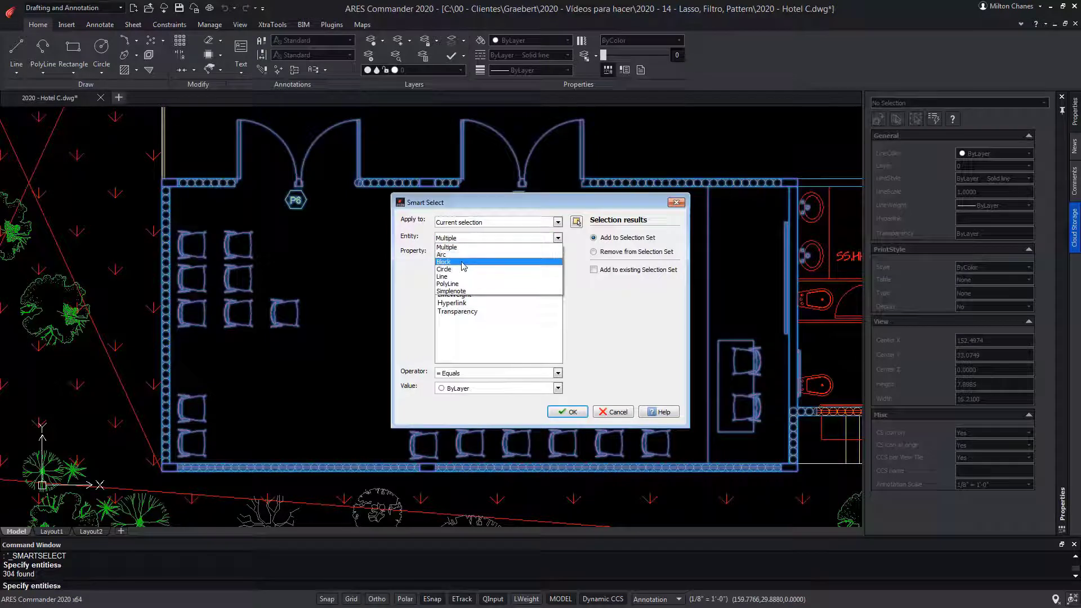
pyautogui.click(463, 263)
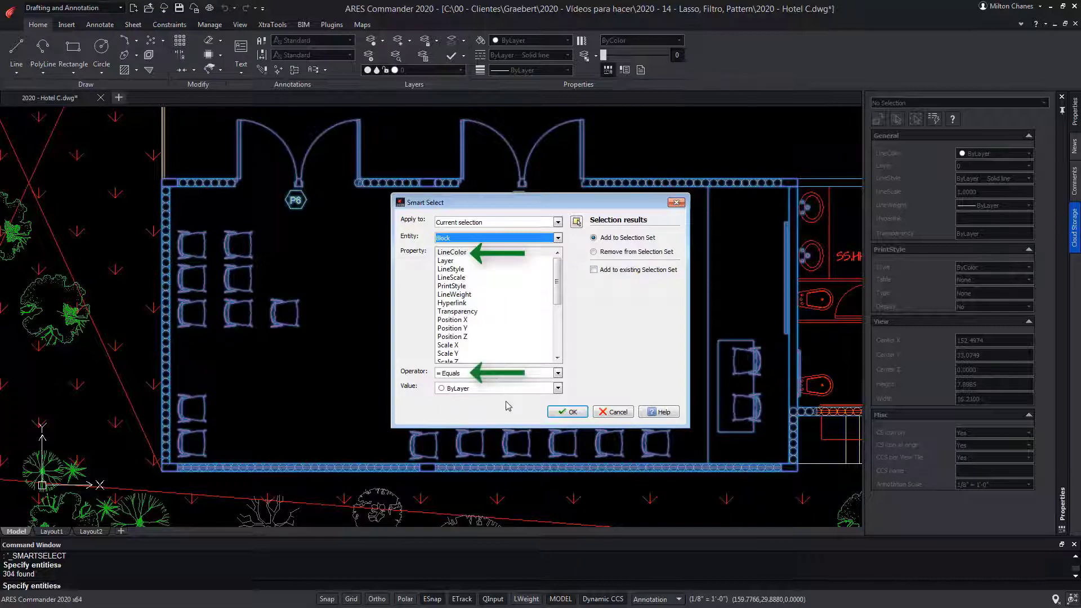
pyautogui.click(557, 293)
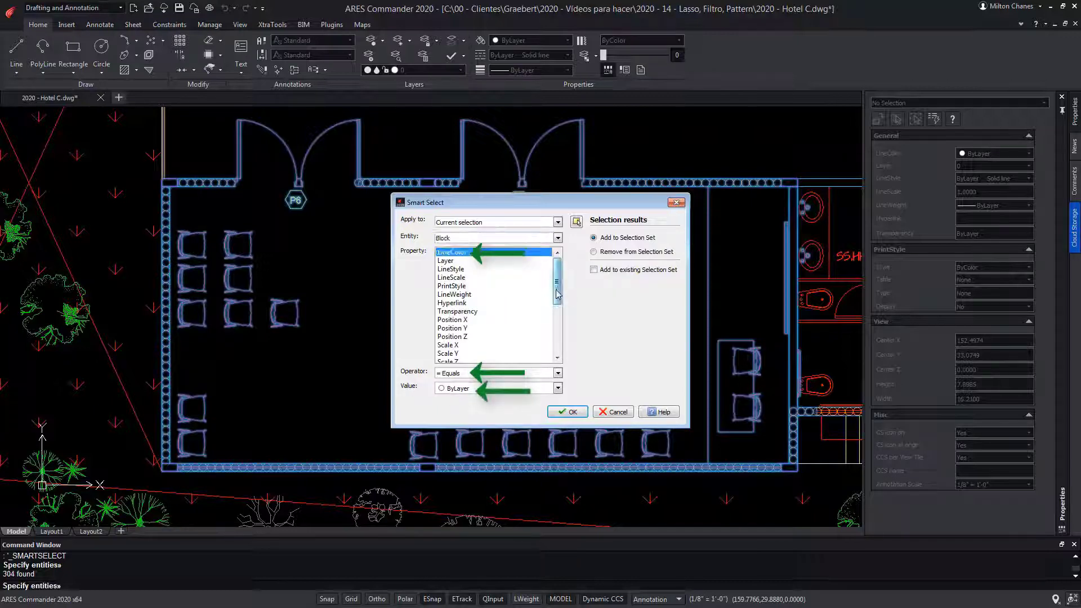
pyautogui.moveTo(556, 293); pyautogui.dragTo(556, 340)
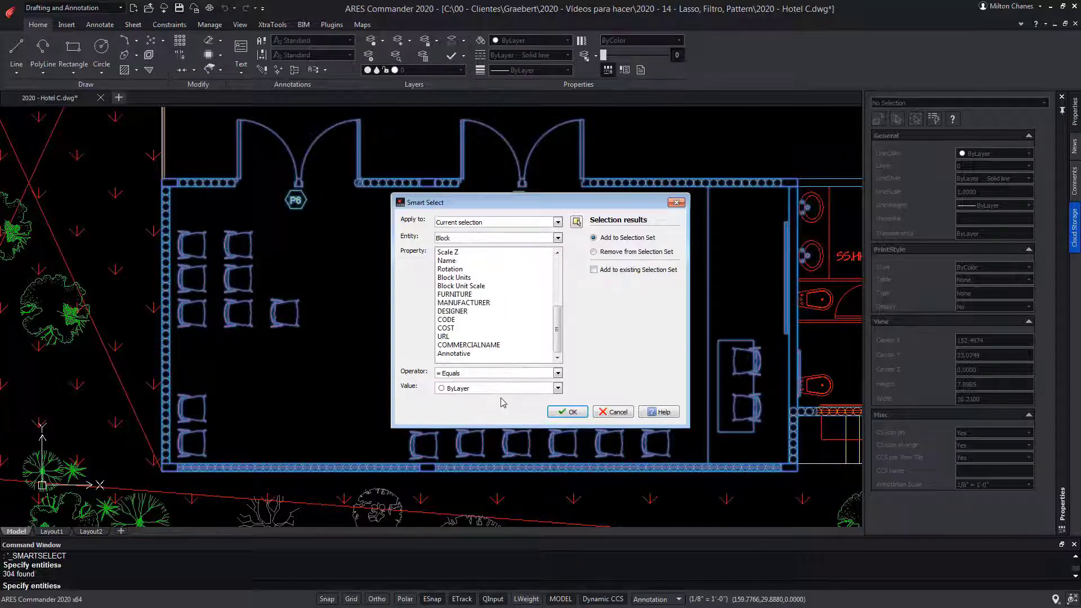
pyautogui.click(479, 304)
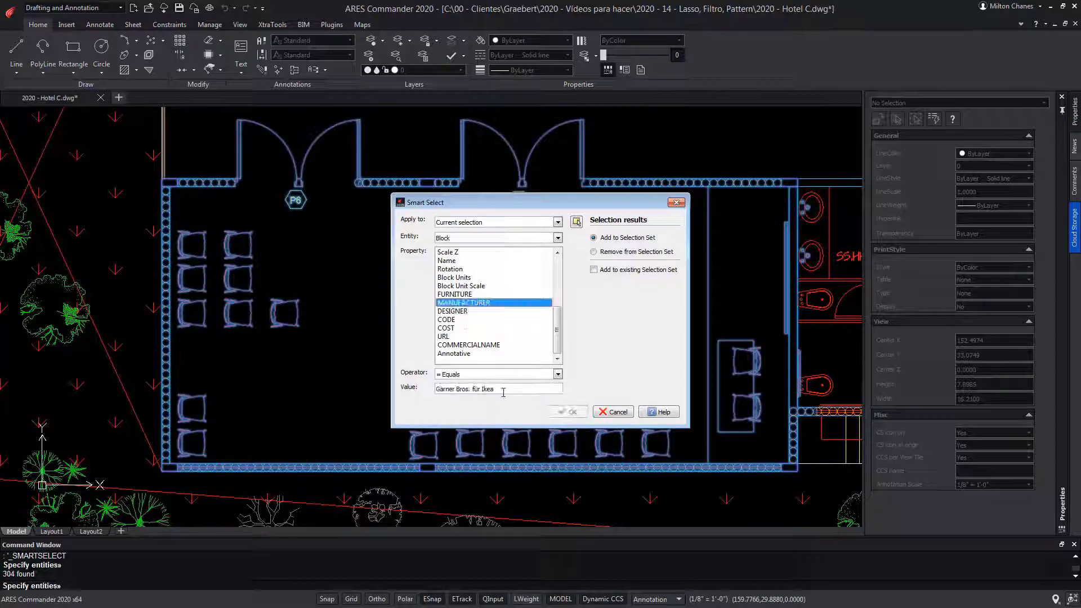
pyautogui.click(447, 321)
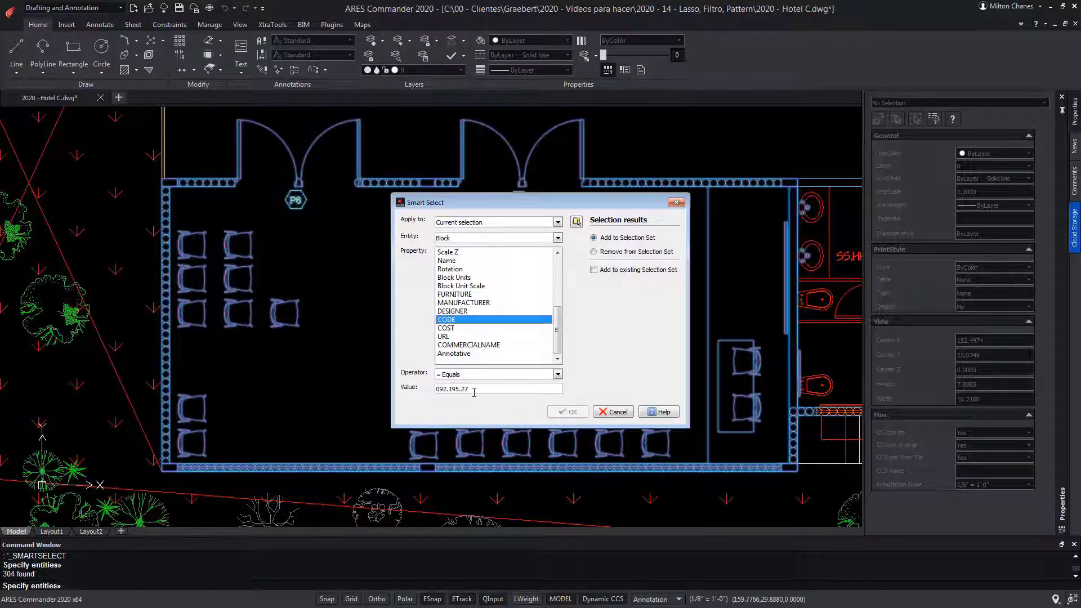
pyautogui.click(557, 375)
pyautogui.click(557, 375)
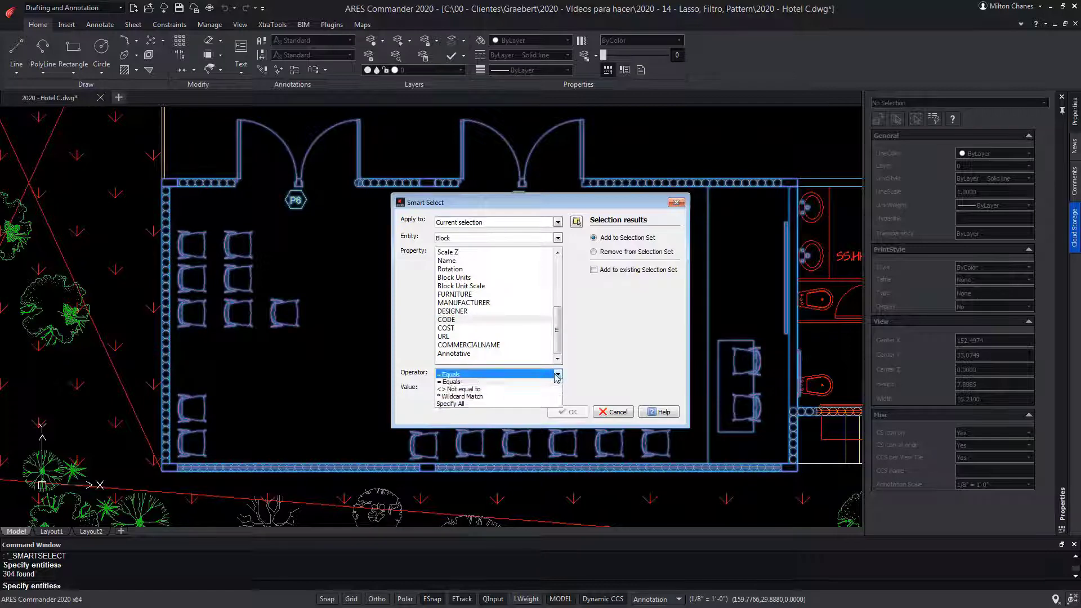
pyautogui.click(487, 391)
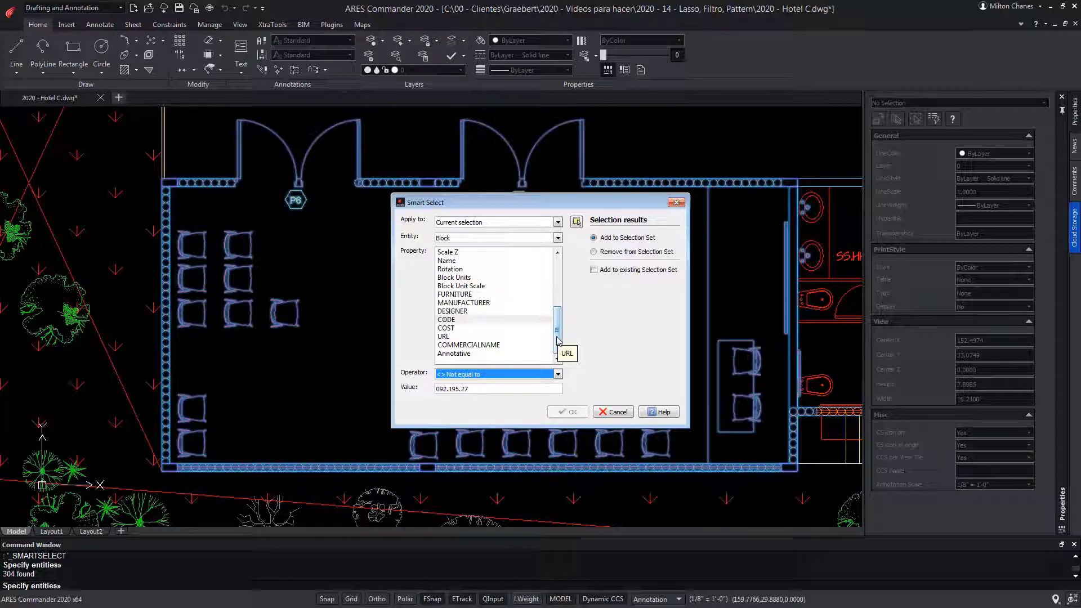
pyautogui.click(500, 375)
pyautogui.click(466, 384)
pyautogui.click(521, 320)
pyautogui.scroll(5, 521, 319)
pyautogui.click(479, 252)
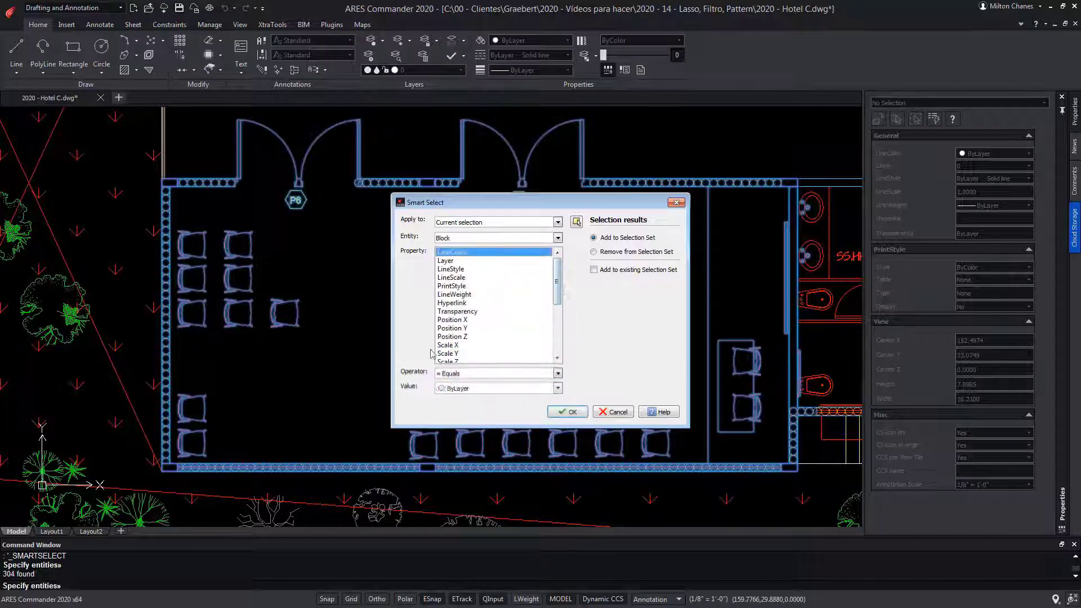
# Select the 25 chair blocks, then reopen Smart Select on the entire drawing filtering Blocks.
pyautogui.click(569, 412)
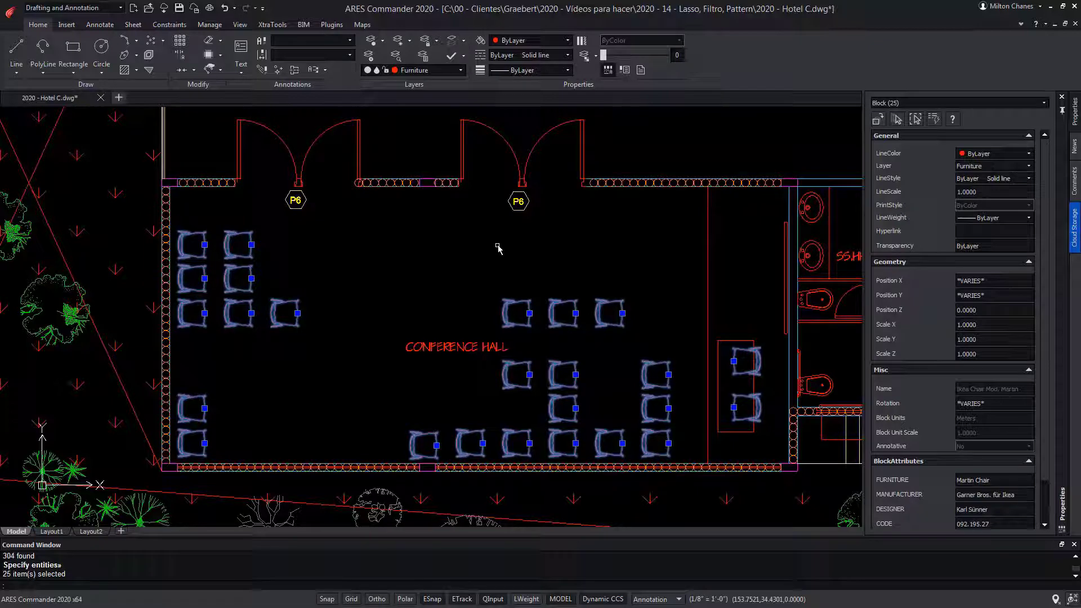
pyautogui.press('Return')
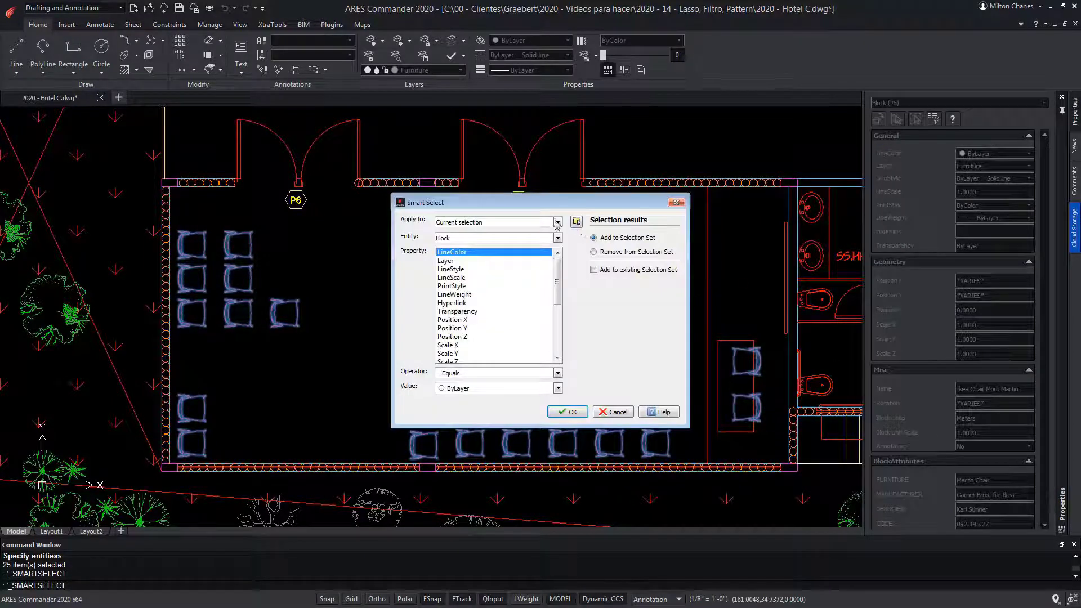
pyautogui.click(558, 223)
pyautogui.click(463, 239)
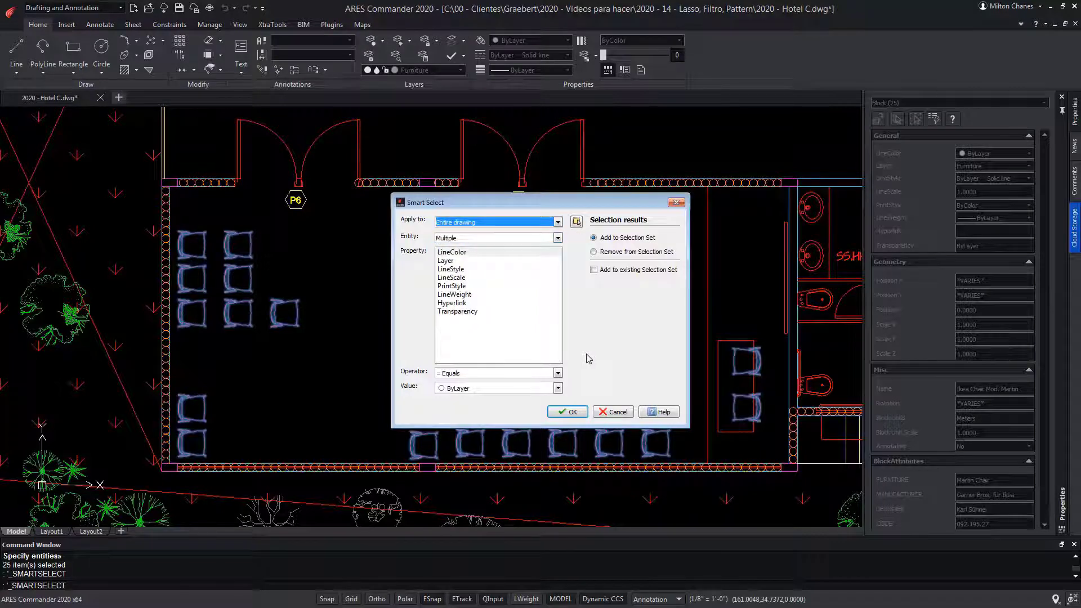
pyautogui.click(476, 241)
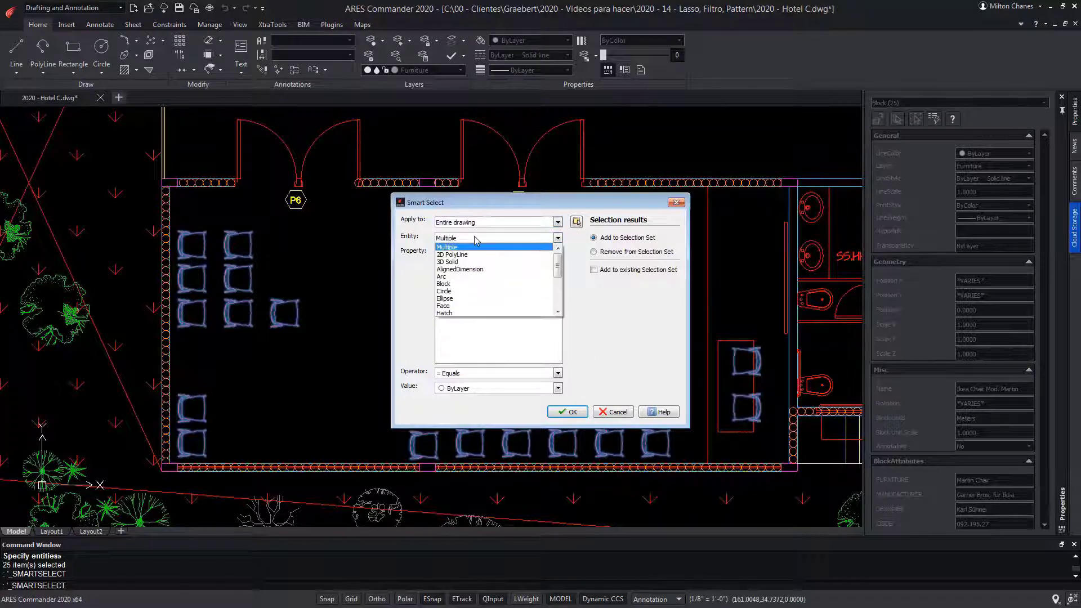
pyautogui.click(463, 284)
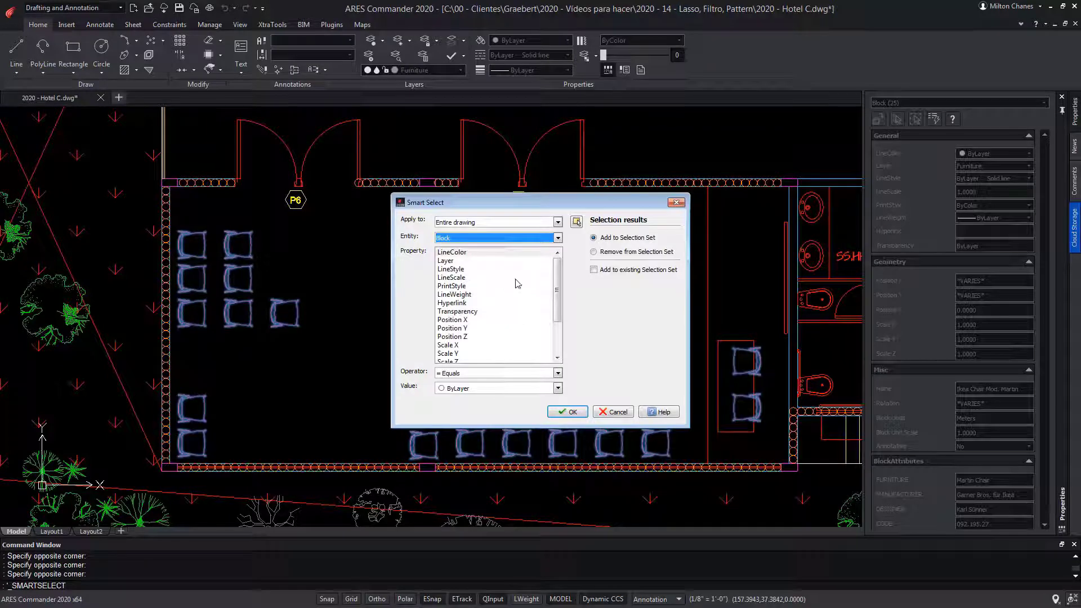
# Filter blocks by Name equal to Ikea Chair Mod. Martin, selecting all 49.
pyautogui.scroll(-3, 516, 293)
pyautogui.click(446, 319)
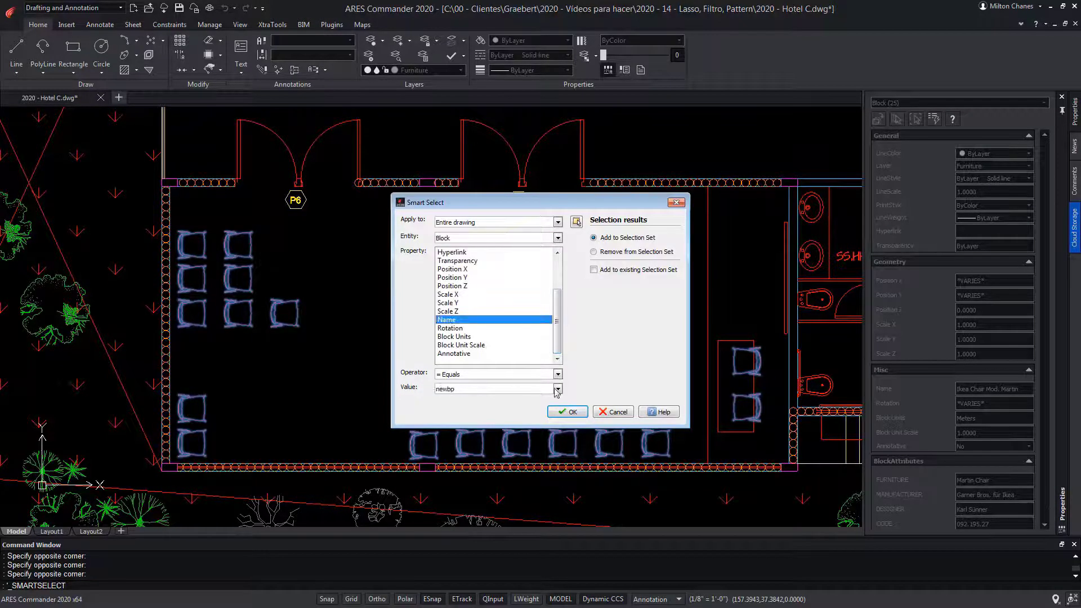
pyautogui.click(557, 389)
pyautogui.scroll(-5, 501, 440)
pyautogui.click(498, 454)
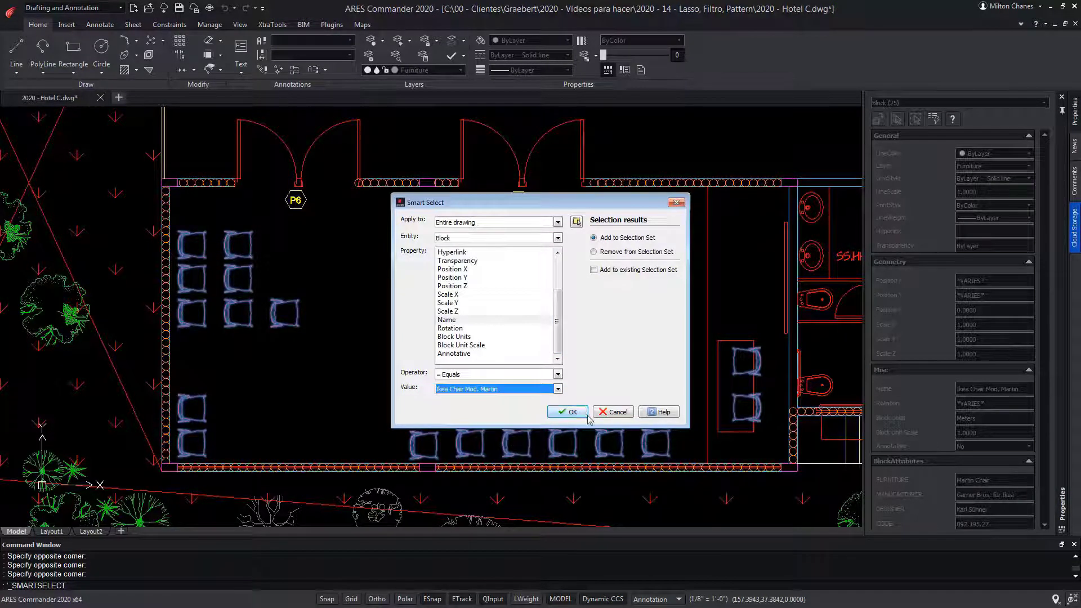
pyautogui.click(571, 412)
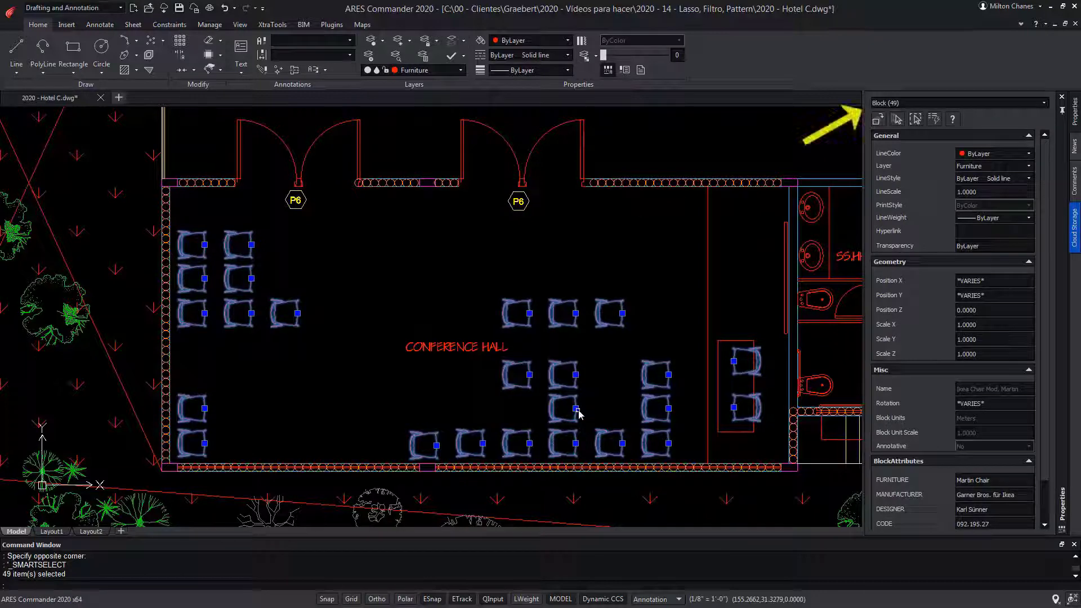
# Open ARES Commander Help from the Properties palette's ? button.
pyautogui.click(1036, 24)
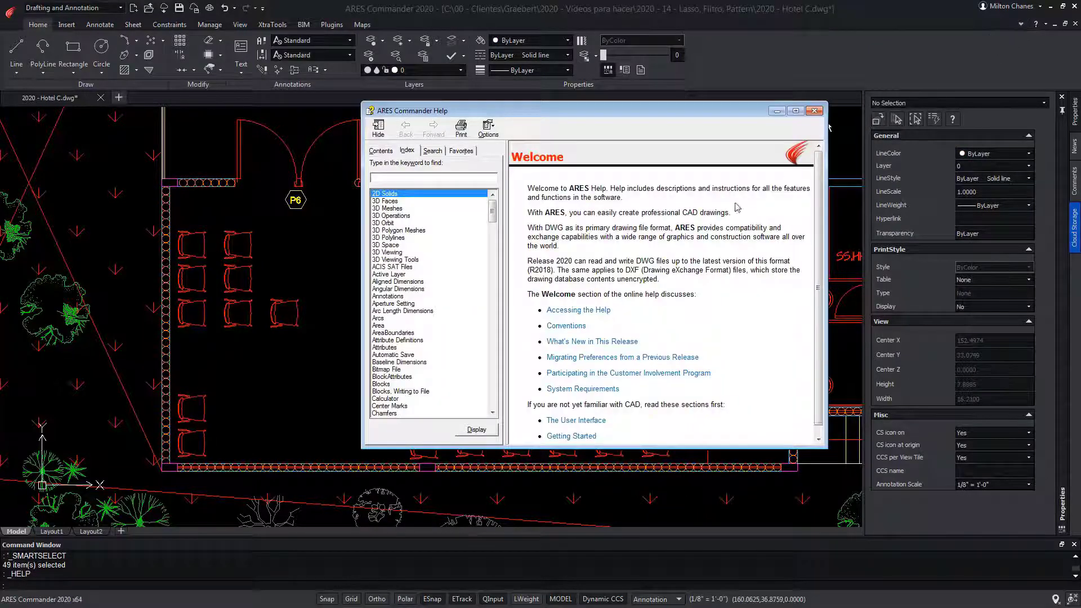